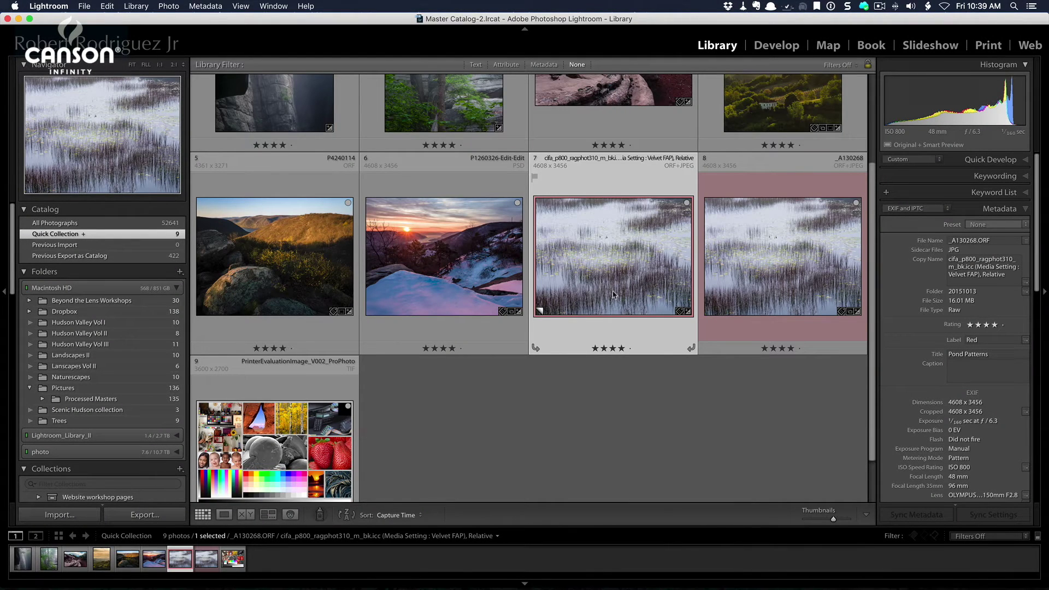
# - Switch to the Print module, showing the pond photo in a two-cell layout
pyautogui.click(988, 46)
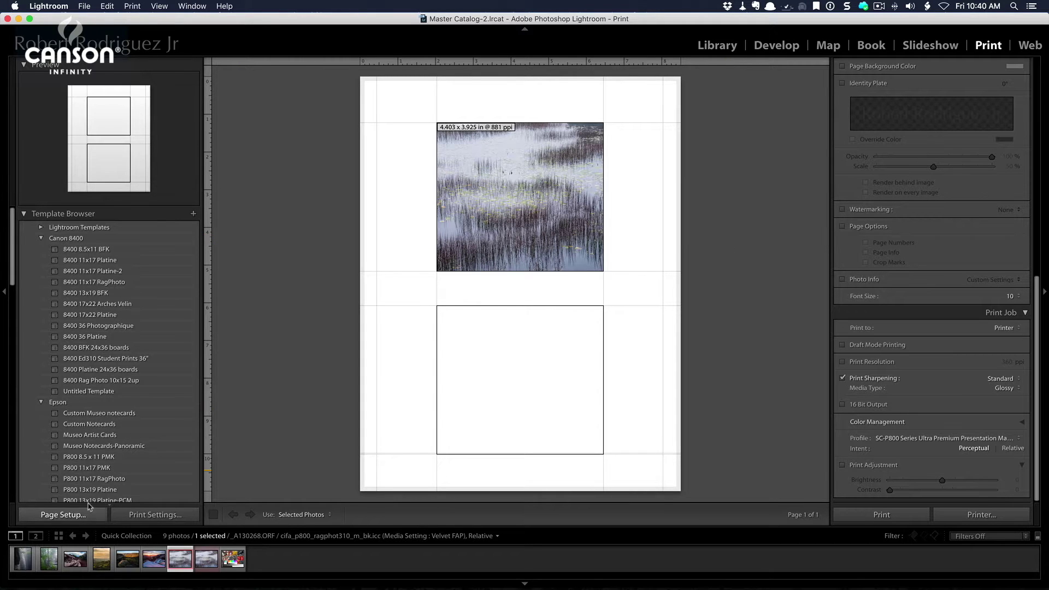
# - Open Page Setup for the EPSON SC-P800 and browse the US Letter paper sizes without changing them
pyautogui.click(72, 515)
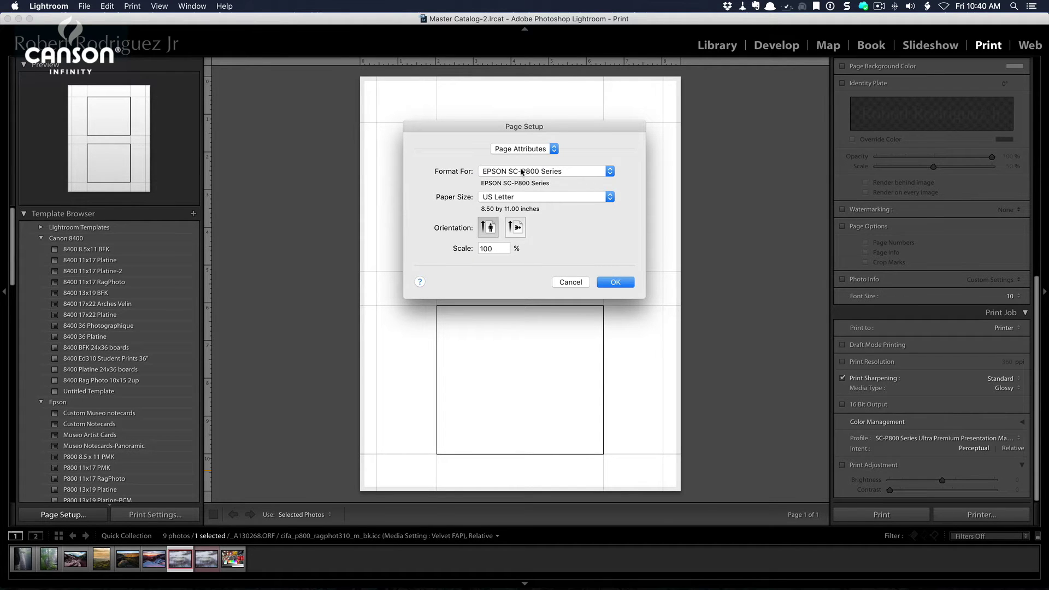
pyautogui.click(507, 198)
pyautogui.moveTo(581, 201)
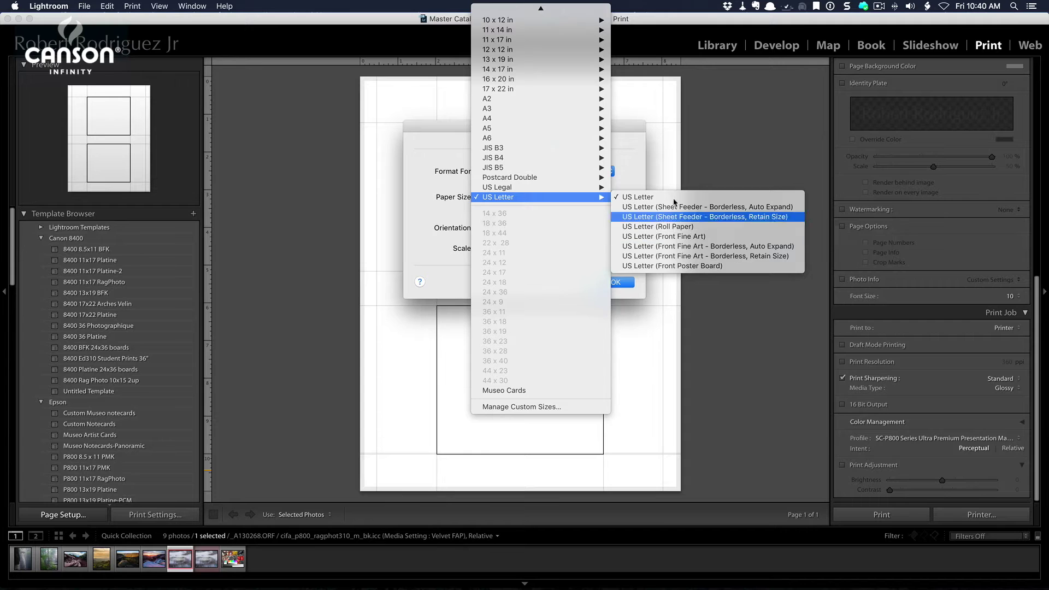
pyautogui.click(622, 152)
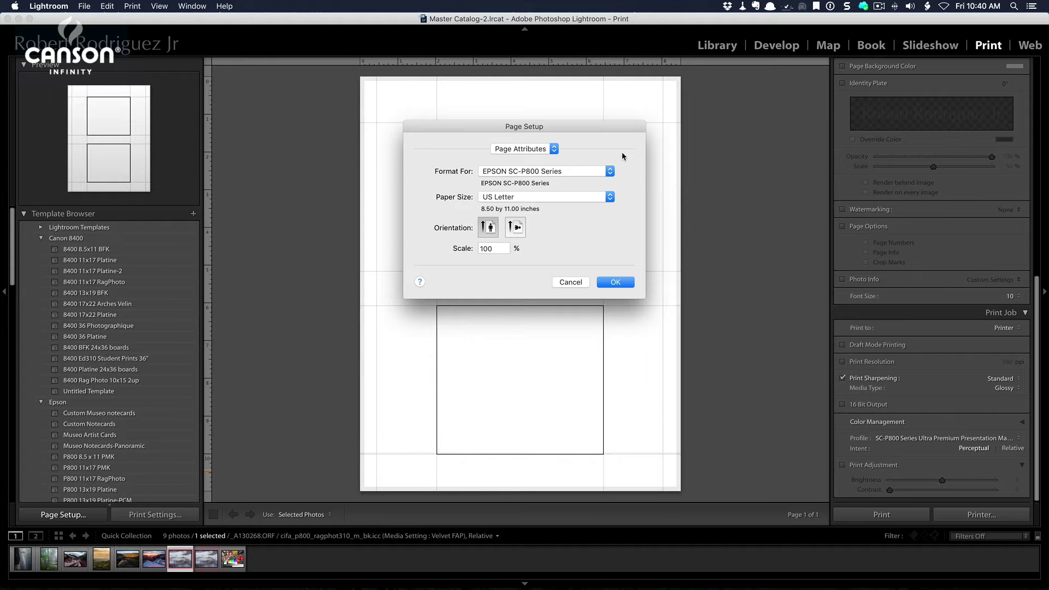
# - Launch Safari via Spotlight and go to the Canson Infinity ICC Profiles page
pyautogui.press('super+space')
pyautogui.write('saf')
pyautogui.press('Return')
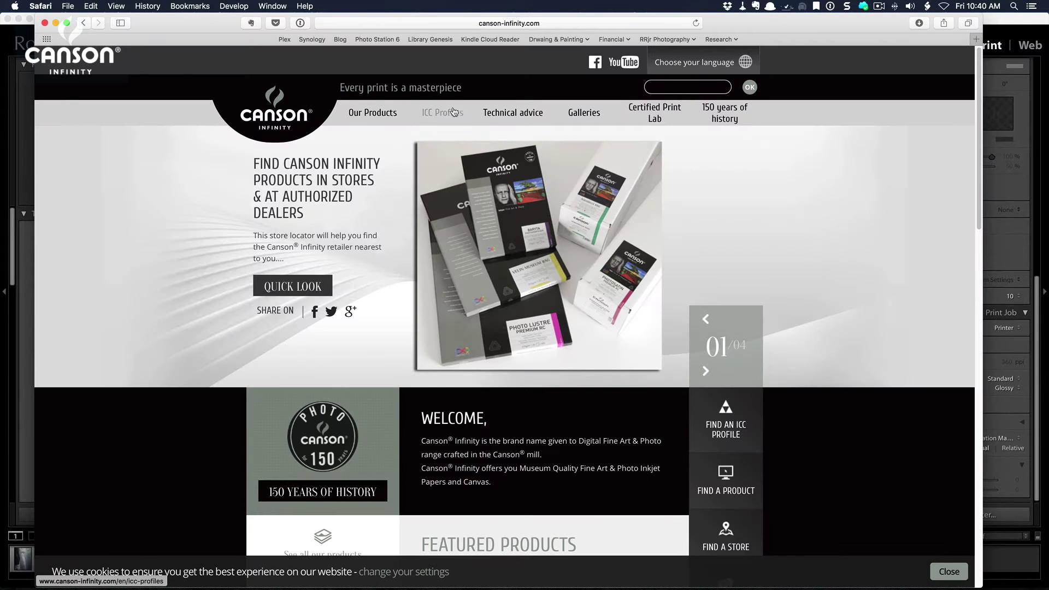
pyautogui.click(440, 109)
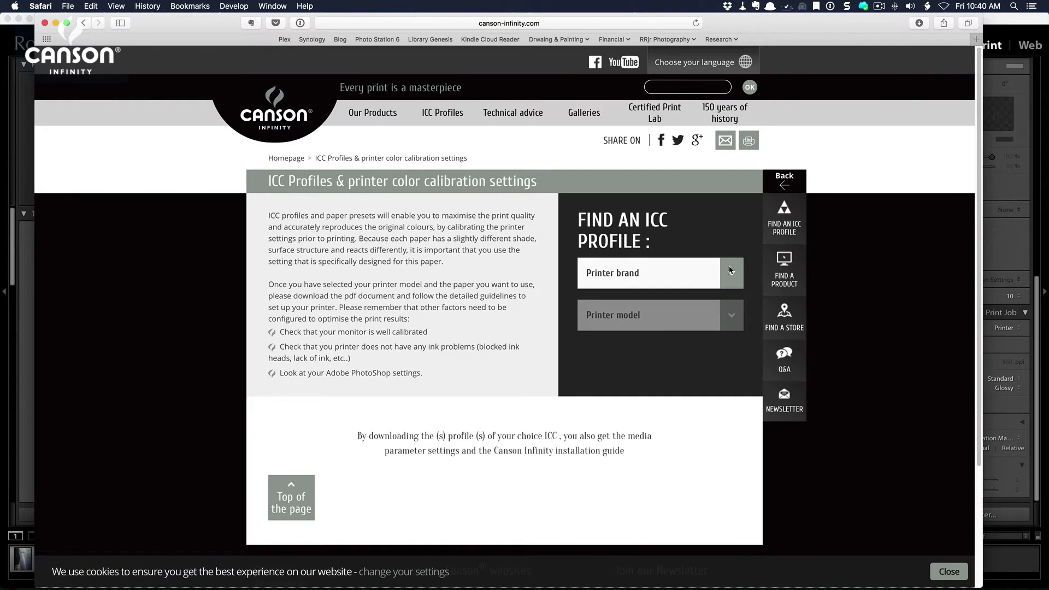
# - Select EPSON brand and Sure Color P800 model, then scroll through the settings table
pyautogui.click(729, 269)
pyautogui.click(713, 294)
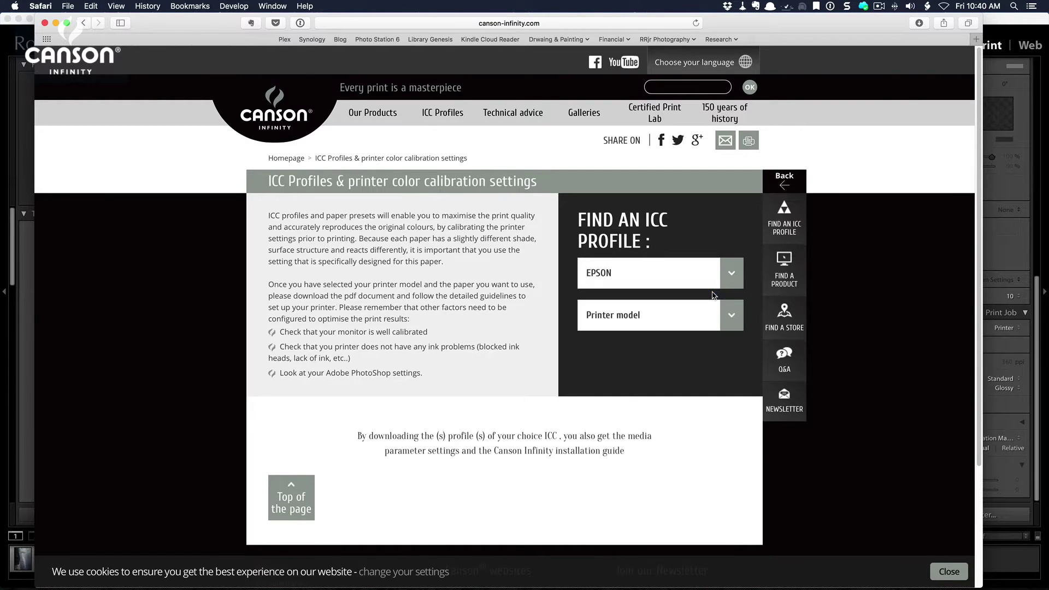
pyautogui.click(732, 315)
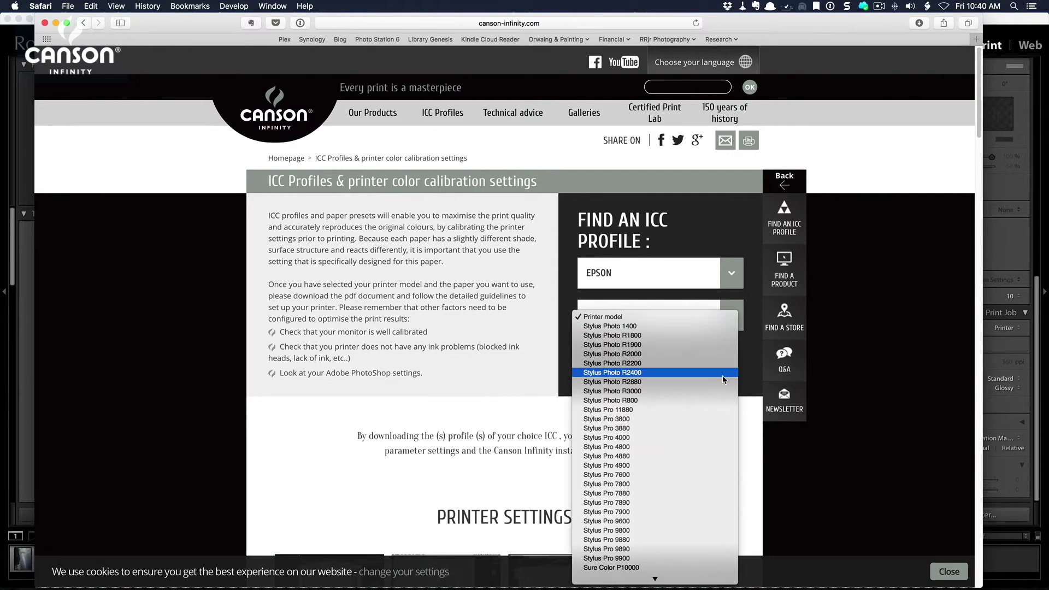
pyautogui.scroll(-3, 723, 379)
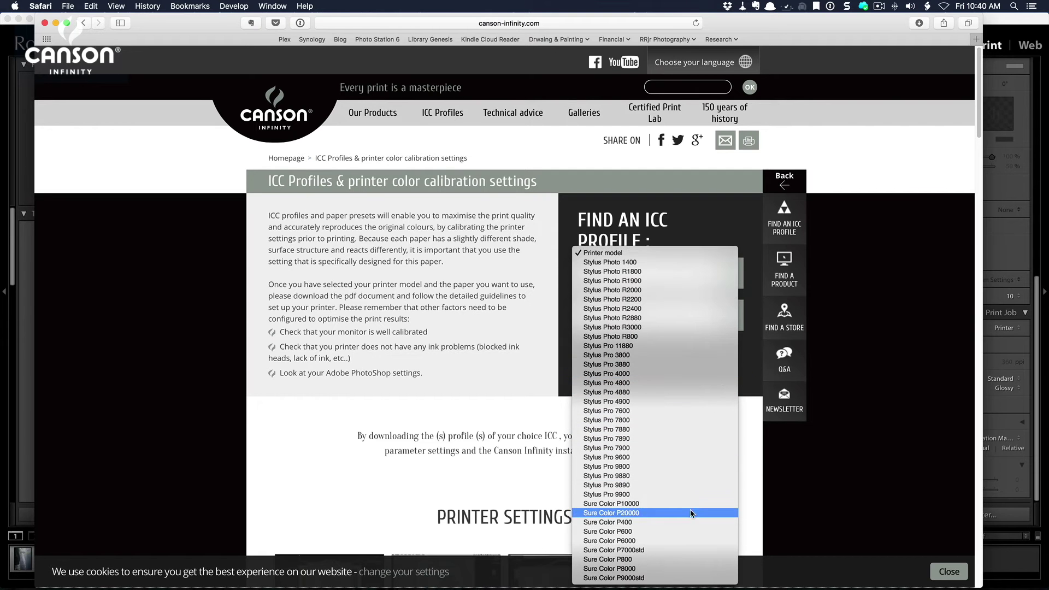
pyautogui.click(668, 560)
pyautogui.scroll(-5, 513, 402)
pyautogui.scroll(-10, 513, 402)
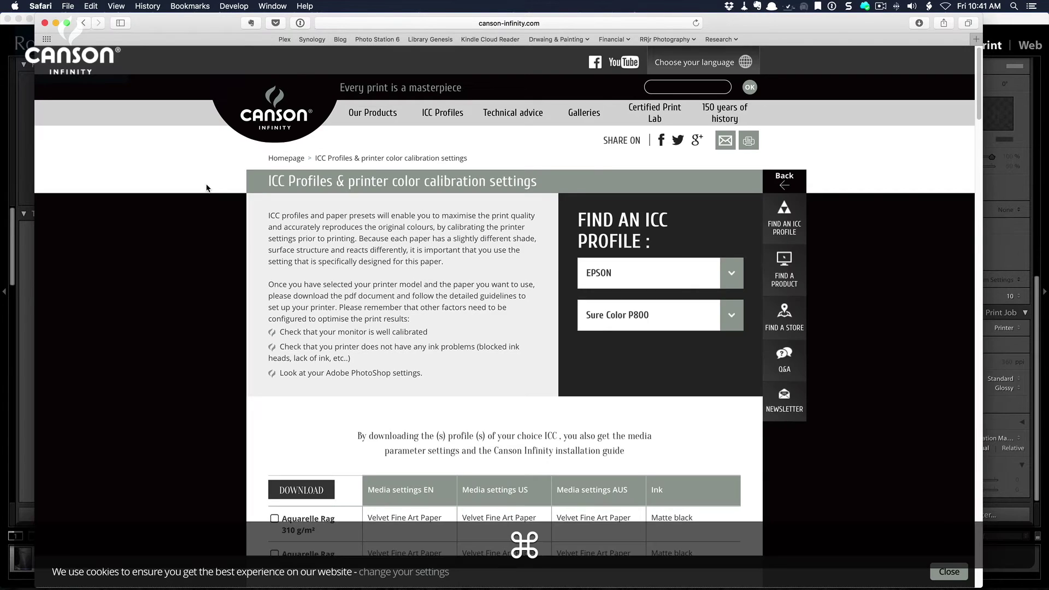
# - Back in Lightroom, choose US Letter (Front Fine Art) as the paper size and confirm
pyautogui.press('super+Tab')
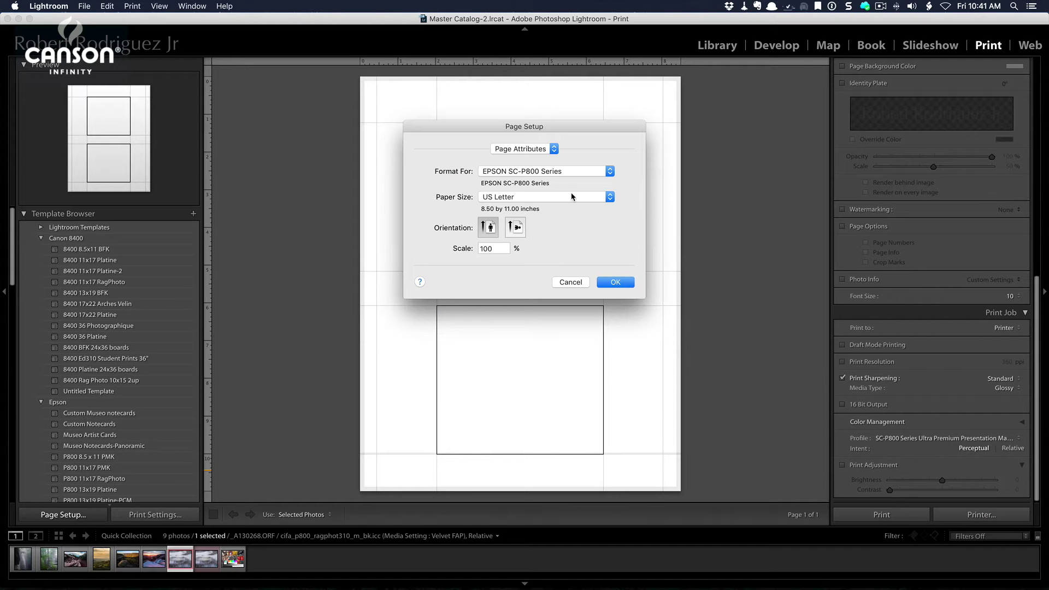
pyautogui.click(570, 195)
pyautogui.moveTo(571, 196)
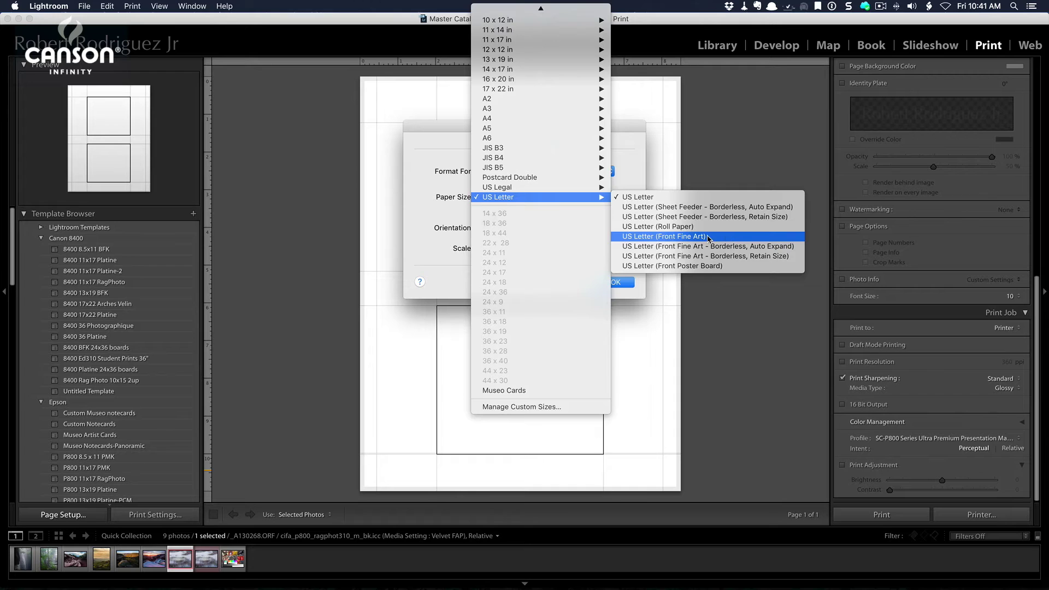
pyautogui.click(676, 240)
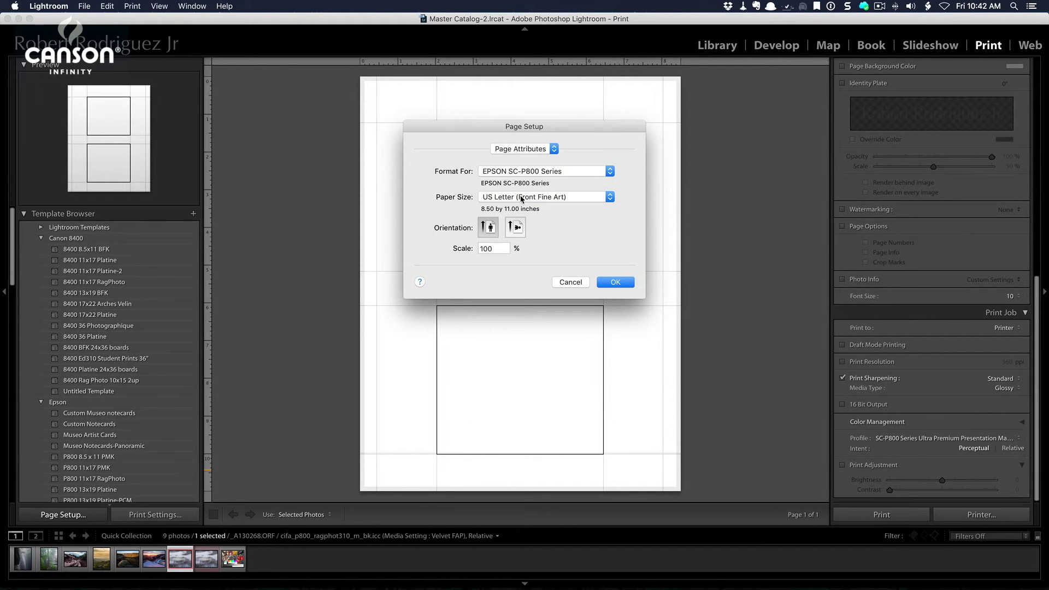
pyautogui.click(615, 282)
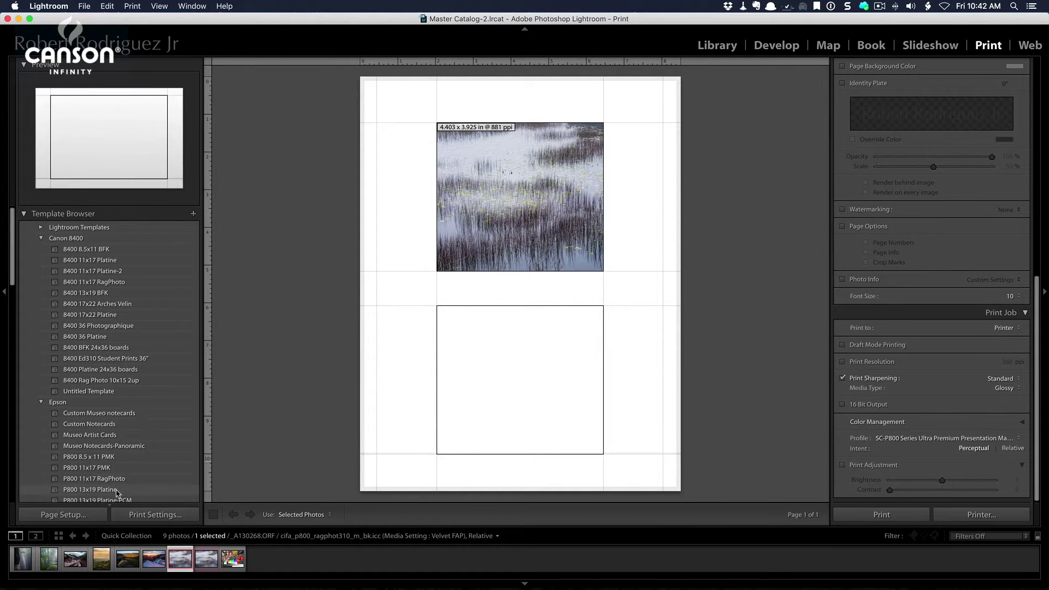
# - In the Printer Settings pane, set the media type to Velvet Fine Art Paper
pyautogui.click(155, 514)
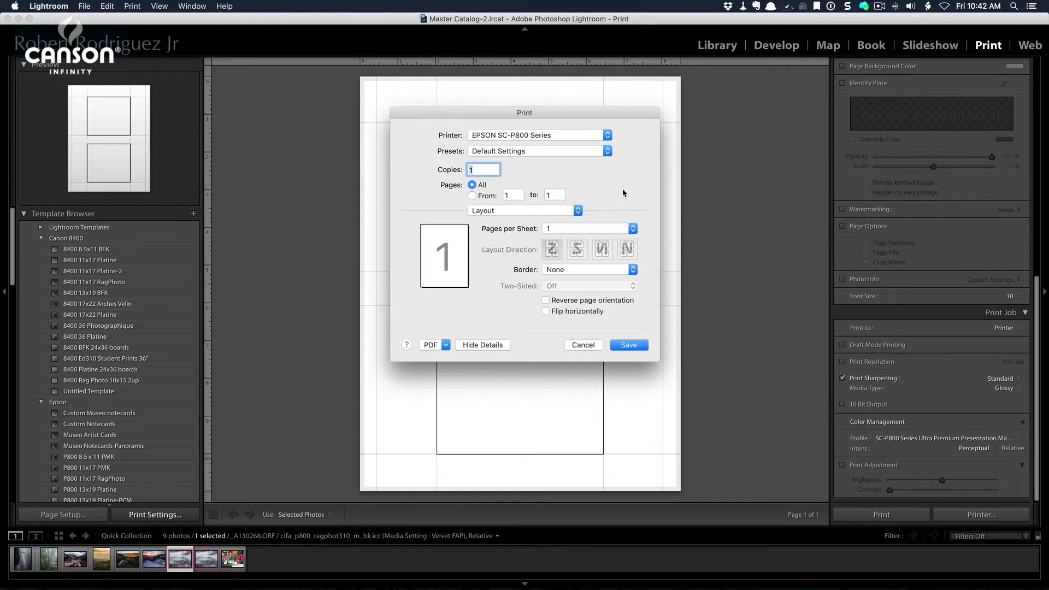
pyautogui.click(500, 210)
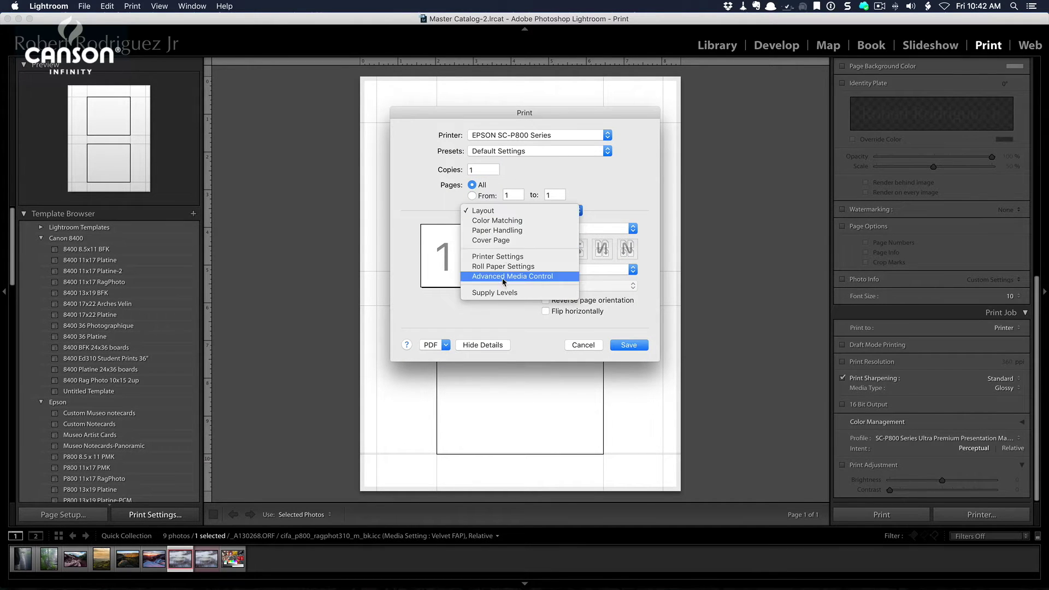
pyautogui.click(502, 255)
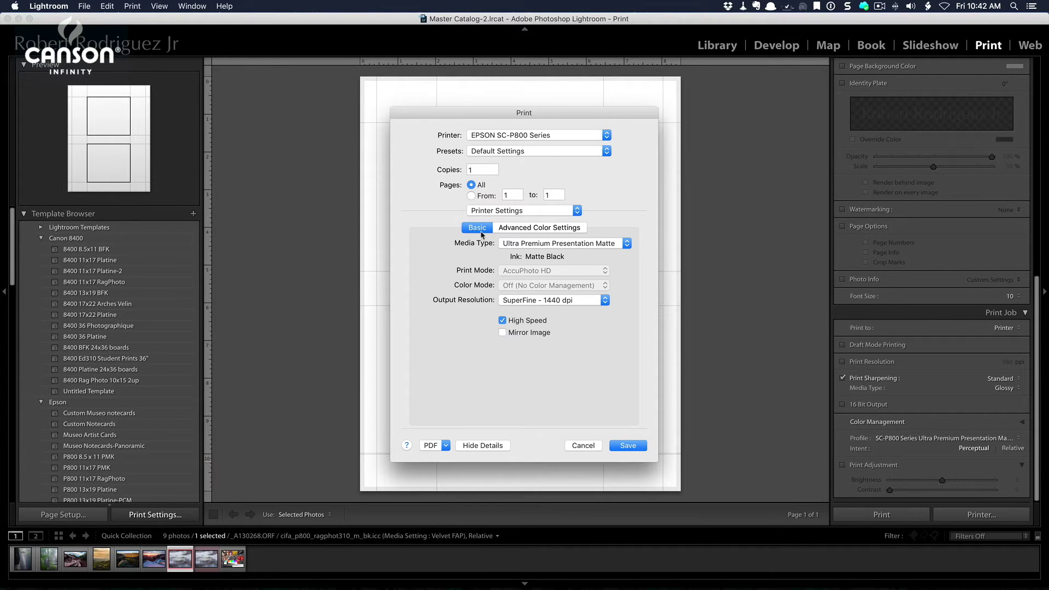
pyautogui.click(534, 248)
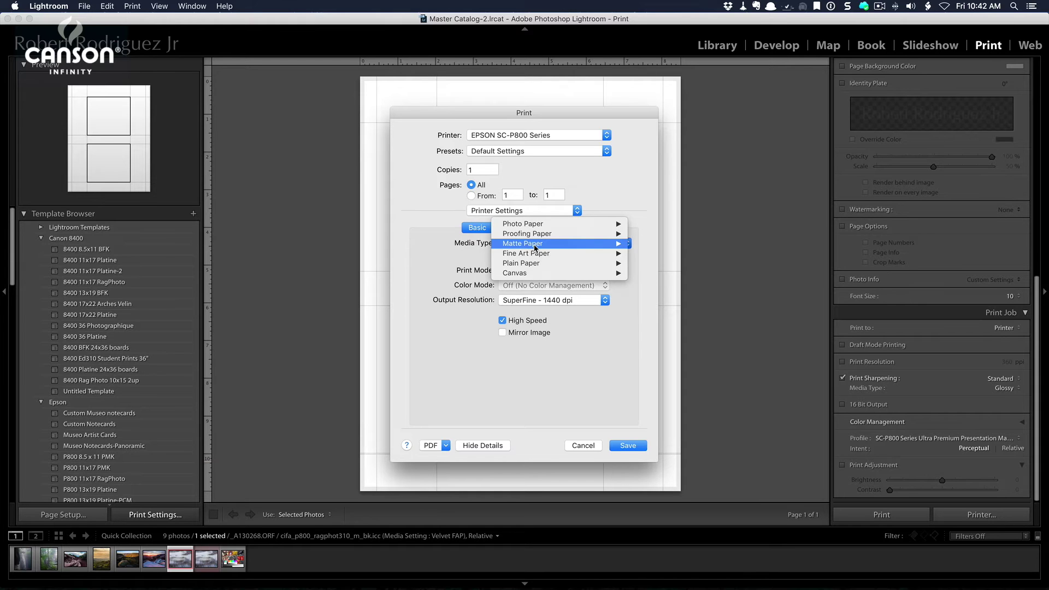
pyautogui.moveTo(531, 254)
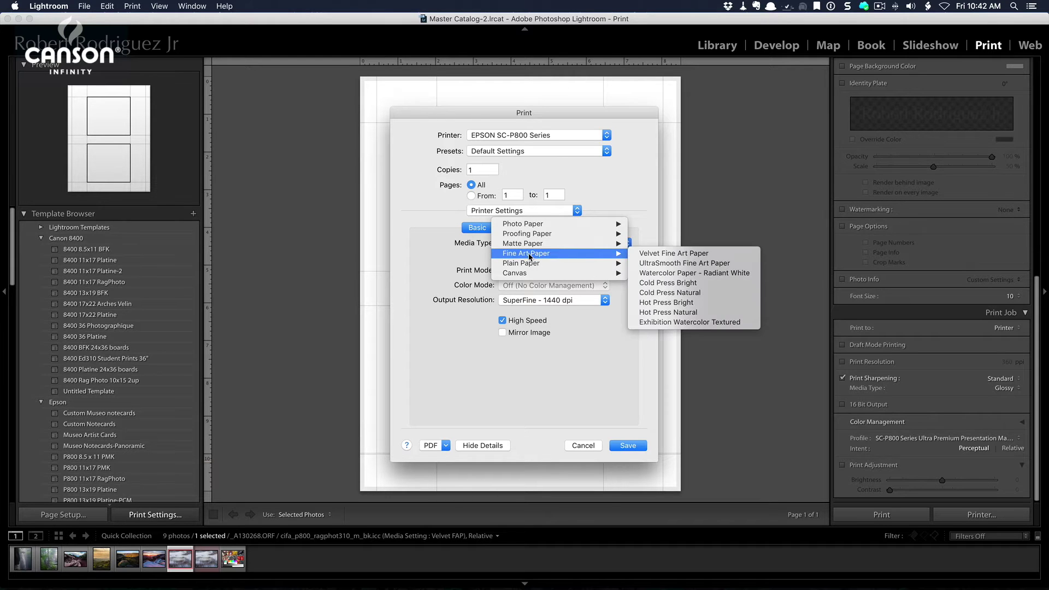
pyautogui.click(667, 254)
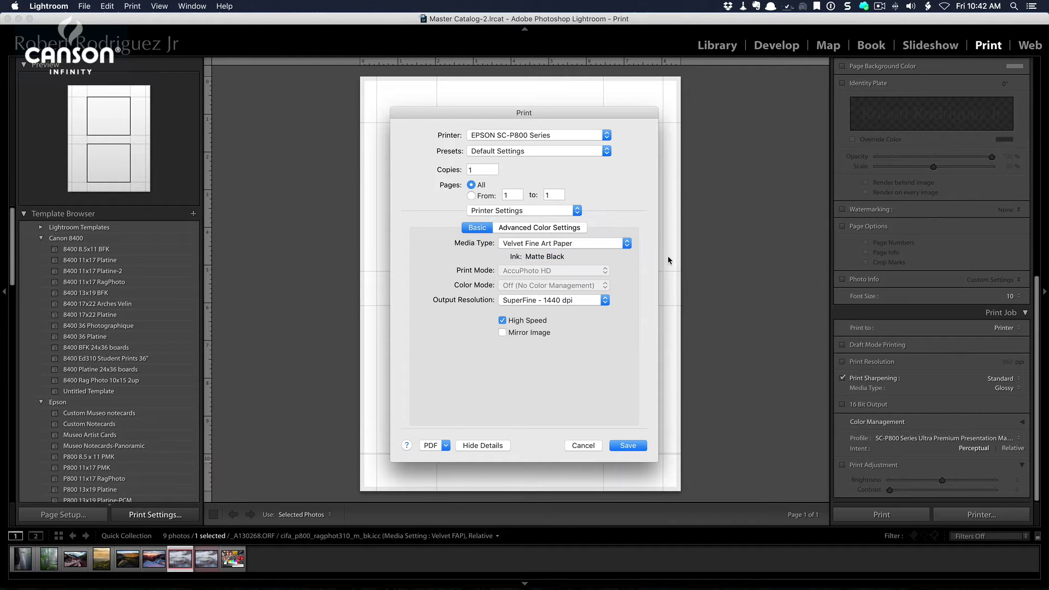
# - Recheck the media type list to confirm Velvet Fine Art Paper is selected
pyautogui.click(547, 243)
pyautogui.moveTo(547, 244)
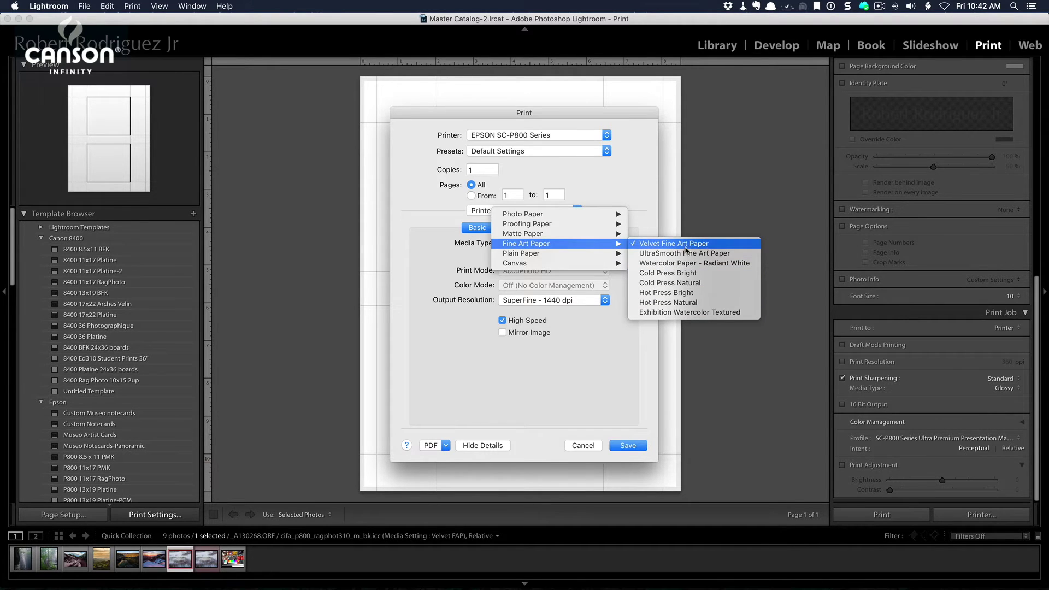
pyautogui.click(594, 245)
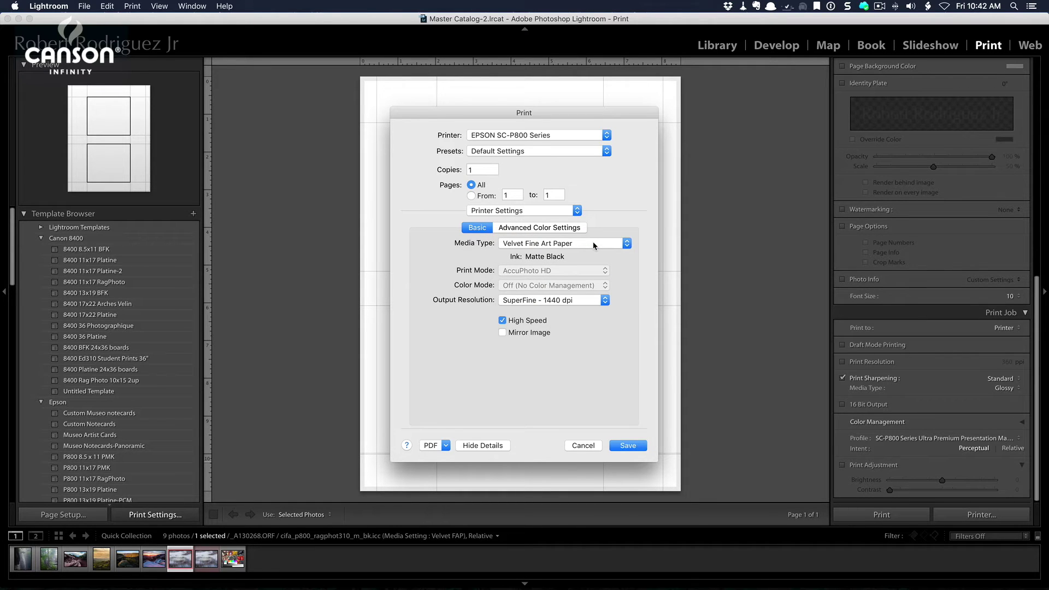
pyautogui.click(579, 244)
# - Keep Velvet Fine Art Paper, set output resolution to SuperPhoto - 2880dpi, and save
pyautogui.moveTo(579, 244)
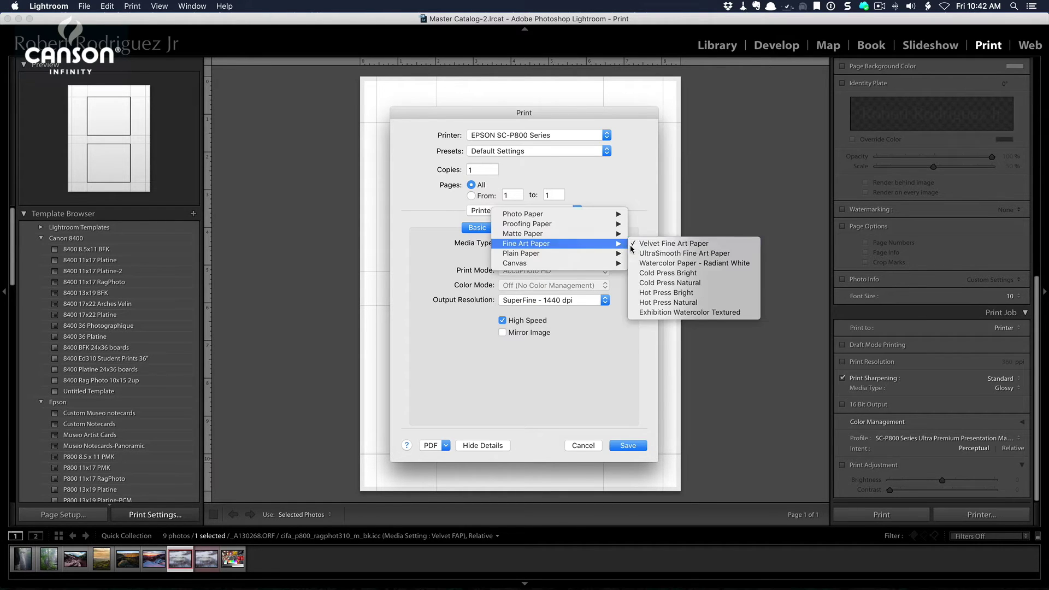
pyautogui.click(659, 246)
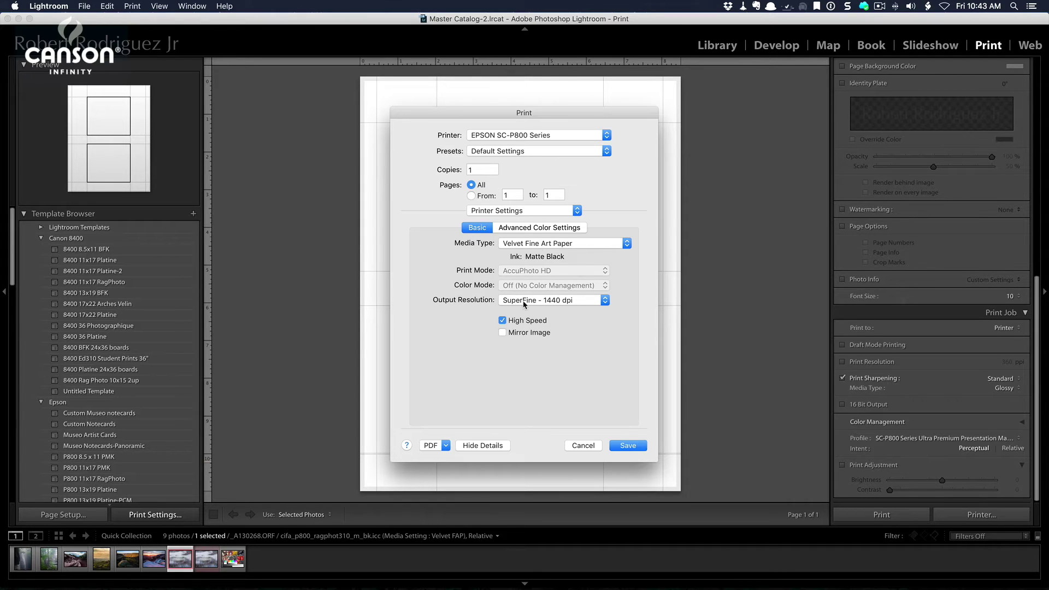
pyautogui.click(557, 302)
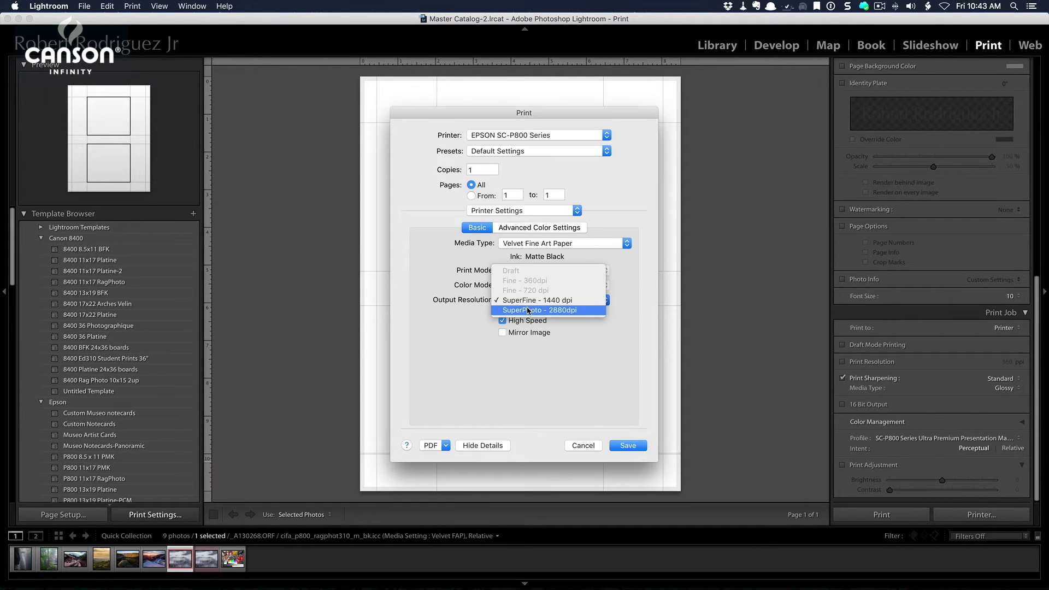
pyautogui.click(578, 310)
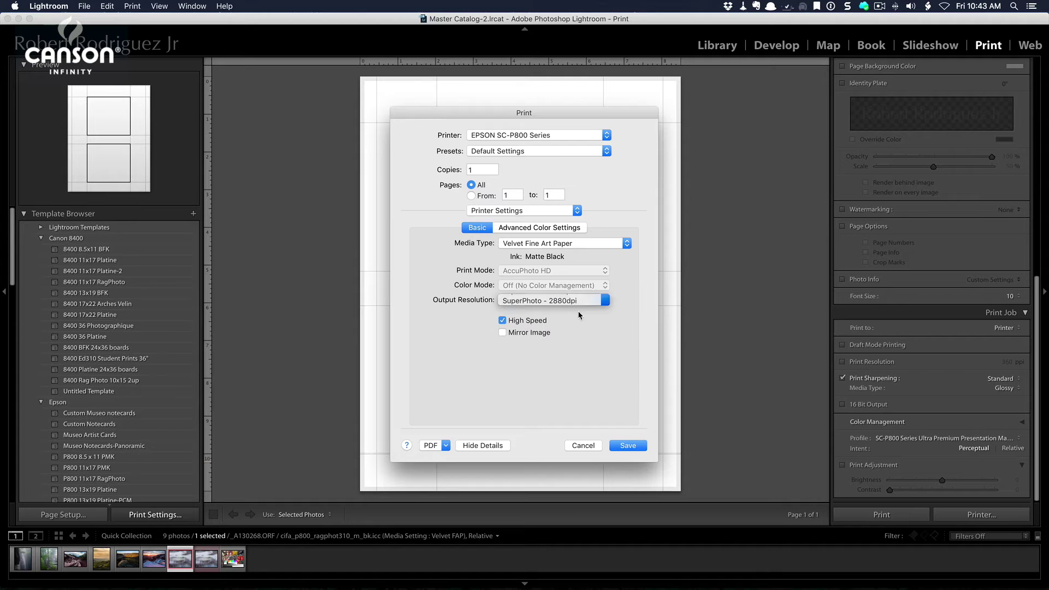
pyautogui.click(627, 445)
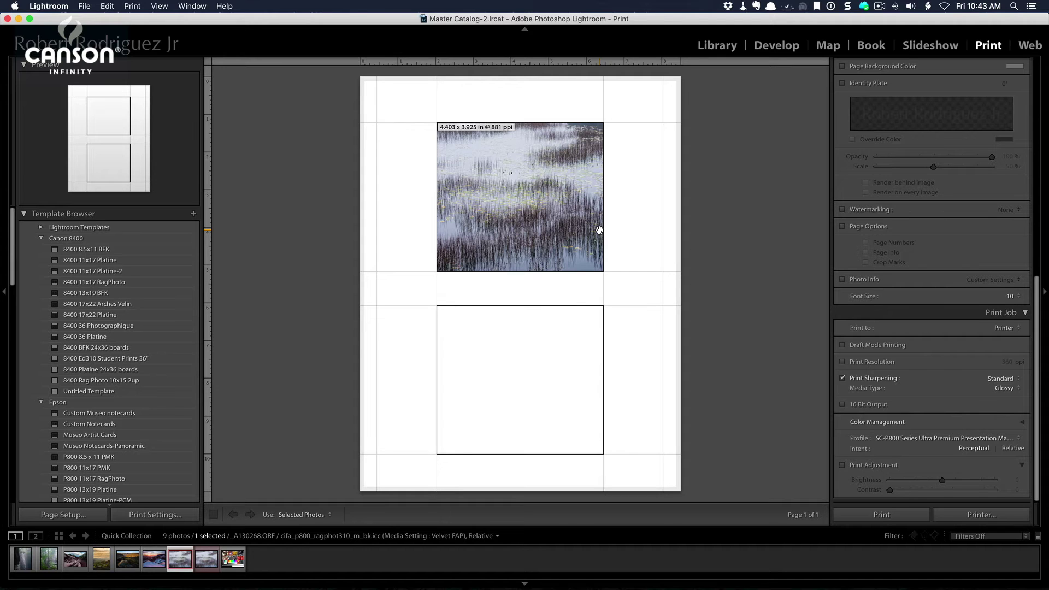
# - Switch the US Letter page to landscape orientation in Page Setup
pyautogui.scroll(3, 994, 281)
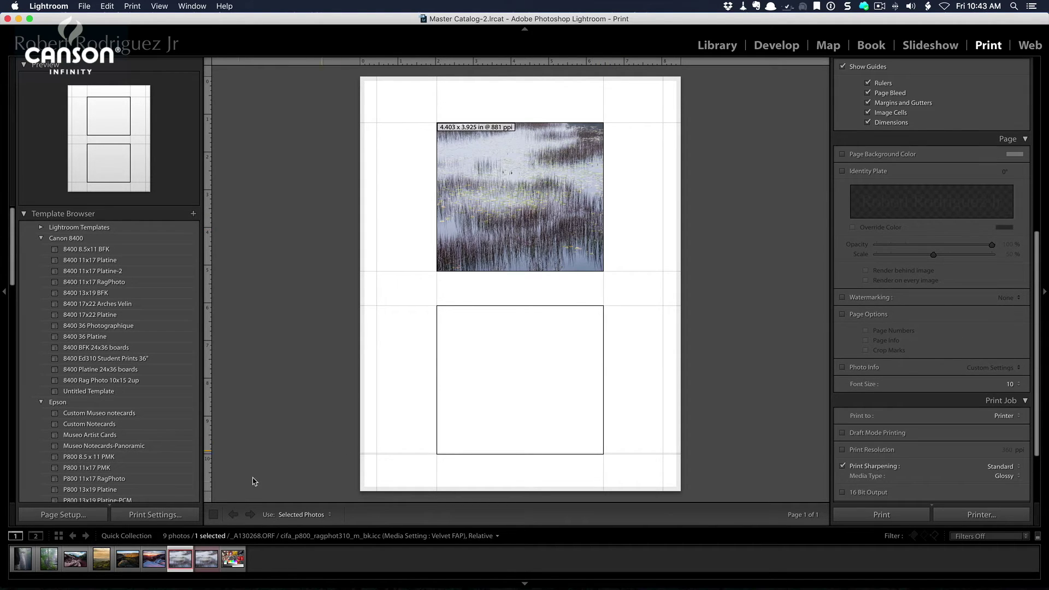
pyautogui.click(87, 515)
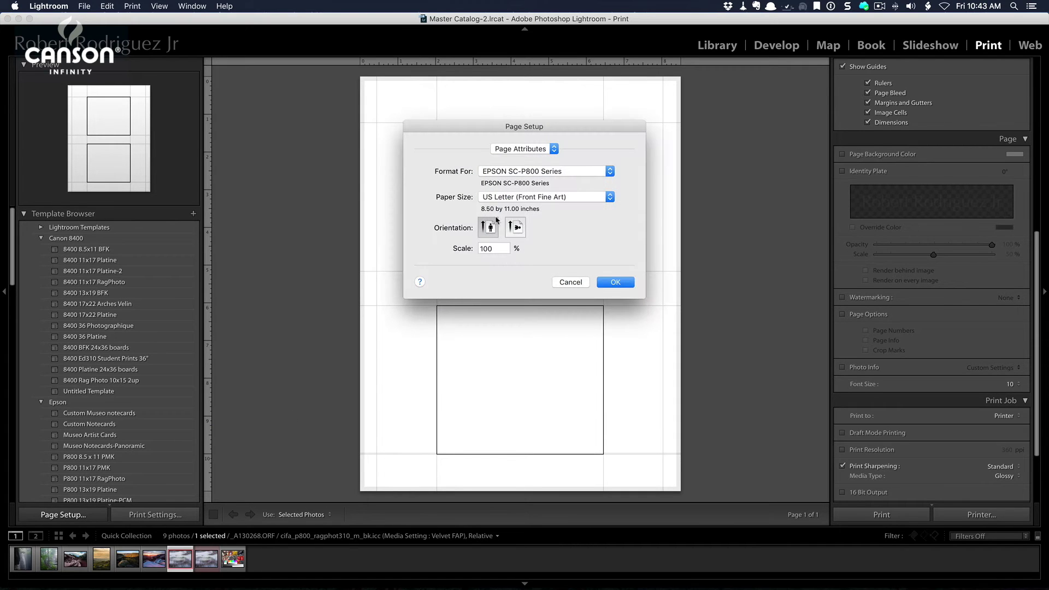
pyautogui.click(516, 227)
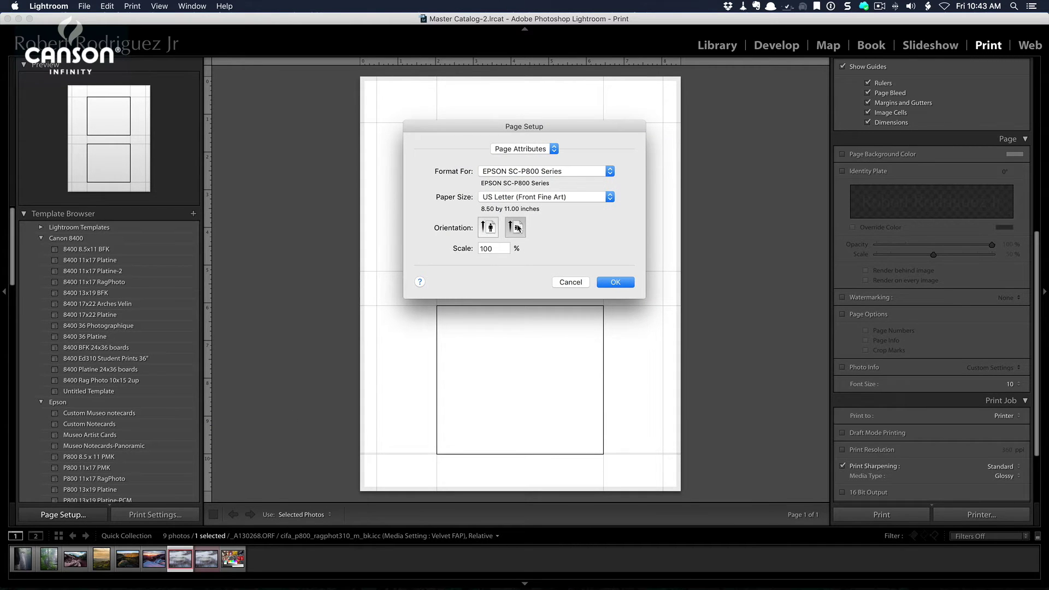
pyautogui.click(629, 282)
pyautogui.scroll(6, 932, 267)
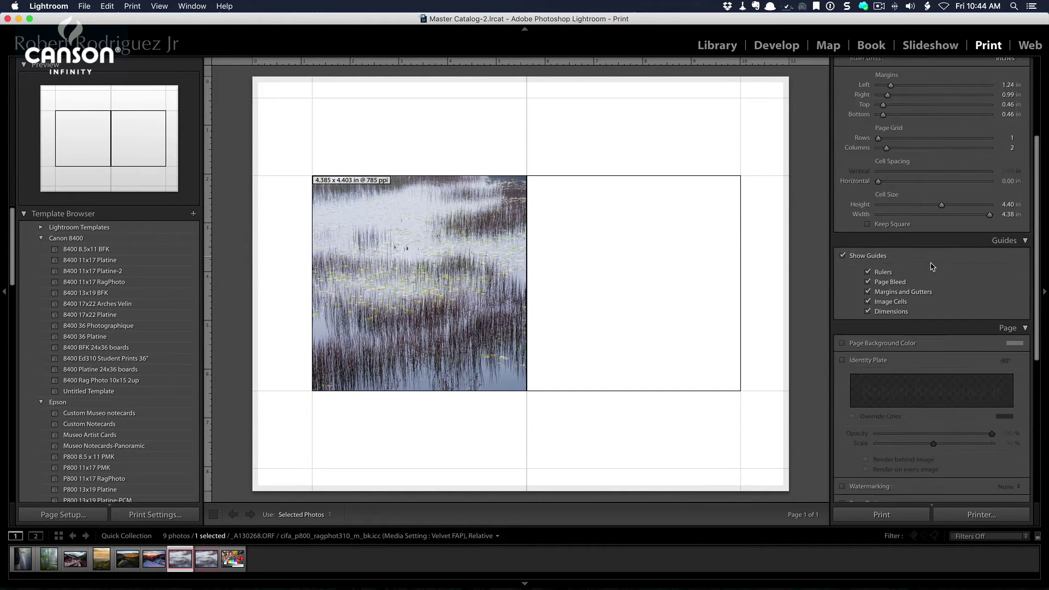
pyautogui.scroll(5, 932, 266)
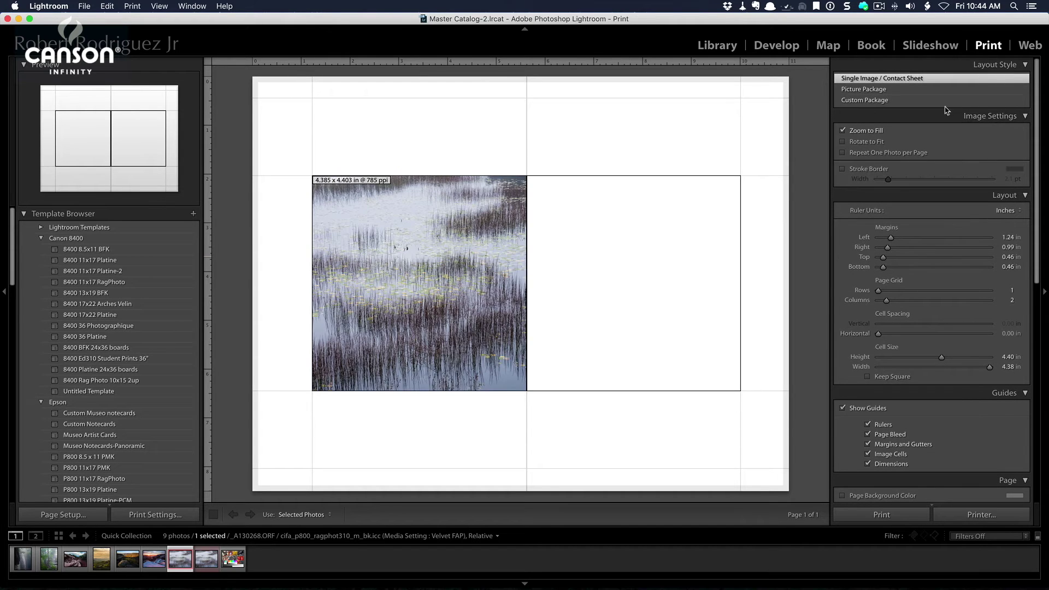
pyautogui.scroll(-5, 952, 255)
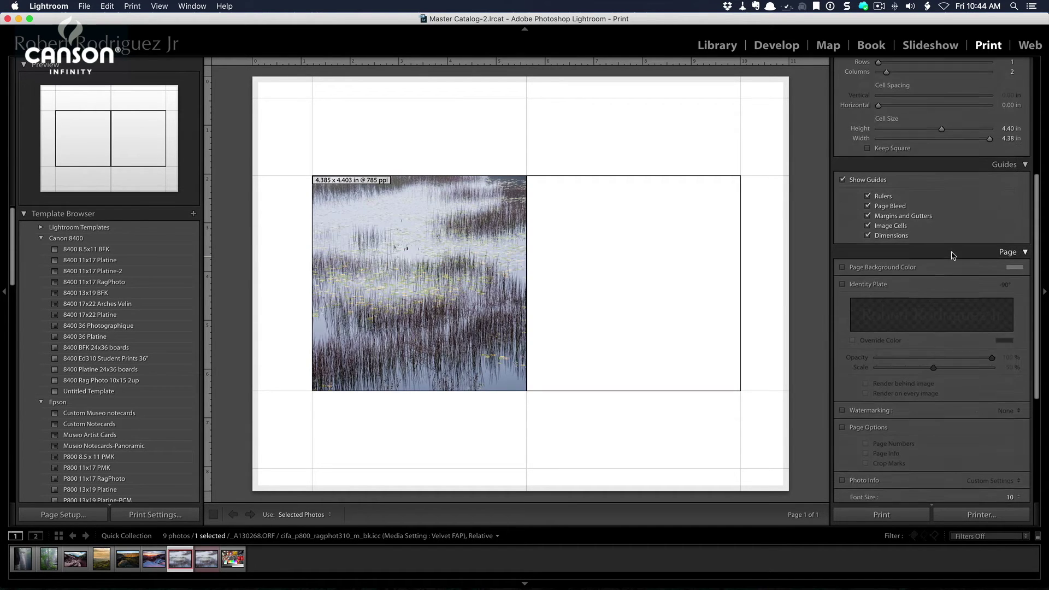
# - Set the layout to 1 column, shrink the left margin, and size the cell to 10.76 x 8.26 in
pyautogui.scroll(5, 953, 255)
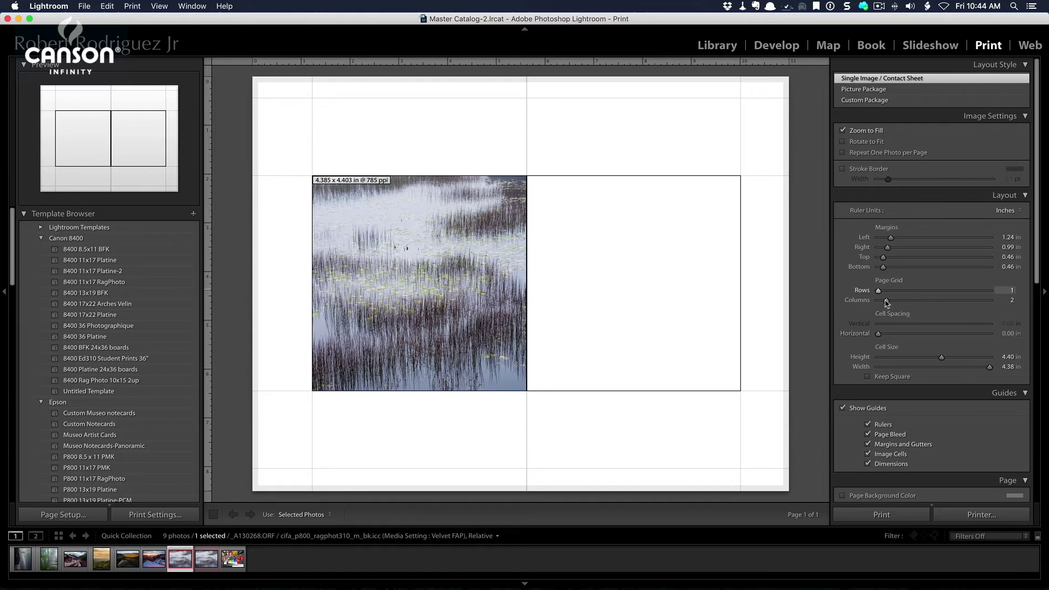
pyautogui.moveTo(886, 304); pyautogui.dragTo(880, 310)
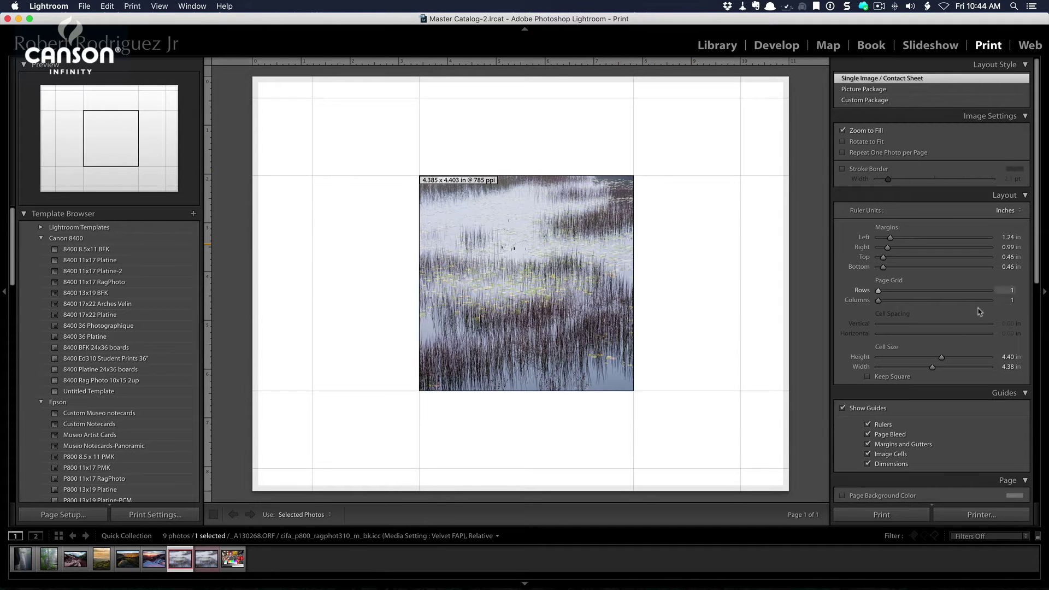
pyautogui.moveTo(891, 238); pyautogui.dragTo(852, 269)
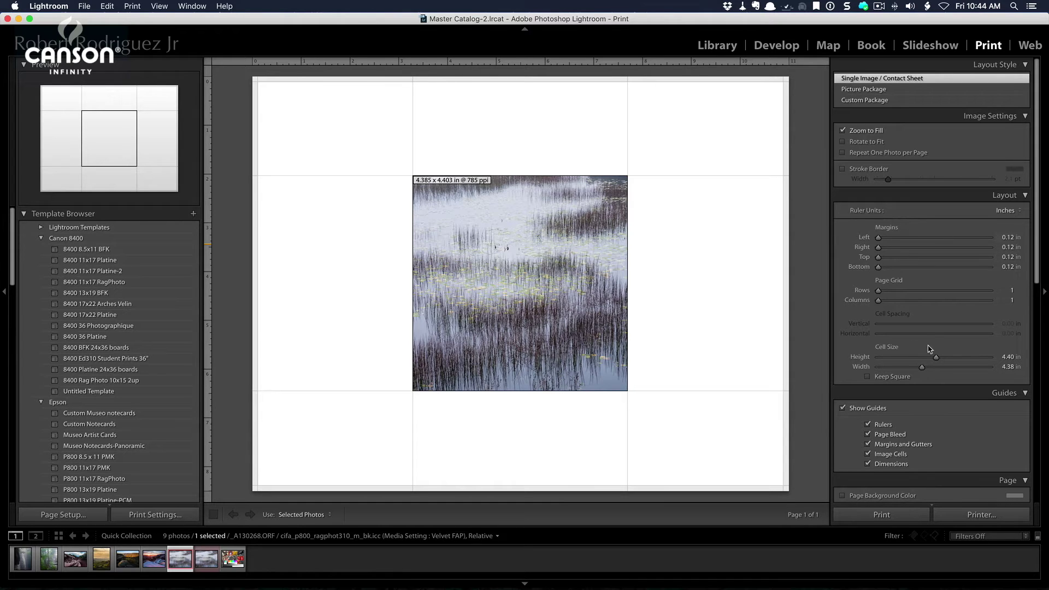
pyautogui.moveTo(936, 357); pyautogui.dragTo(1004, 358)
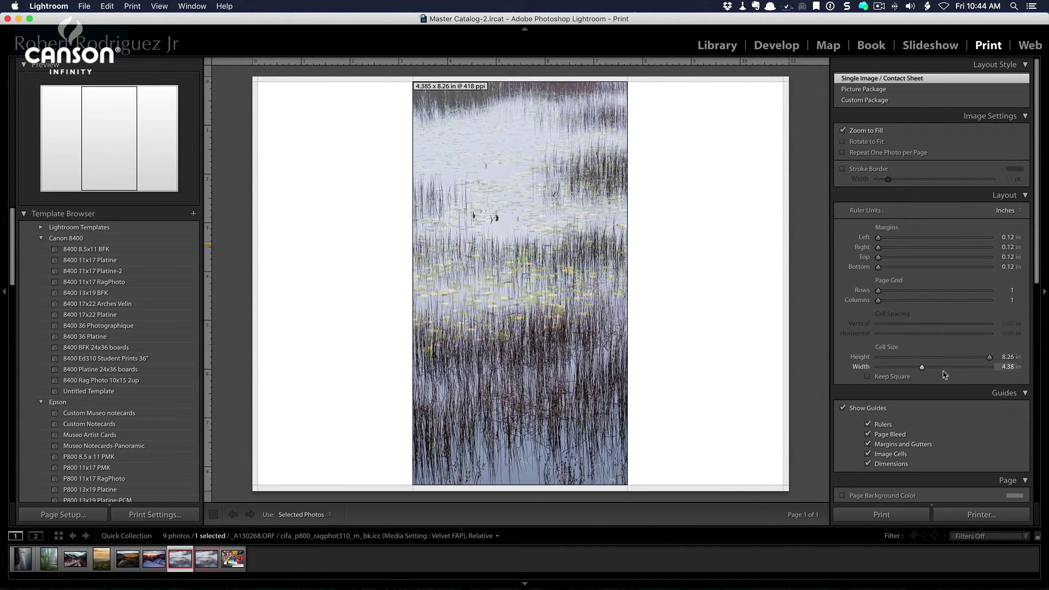
pyautogui.moveTo(922, 366); pyautogui.dragTo(1010, 367)
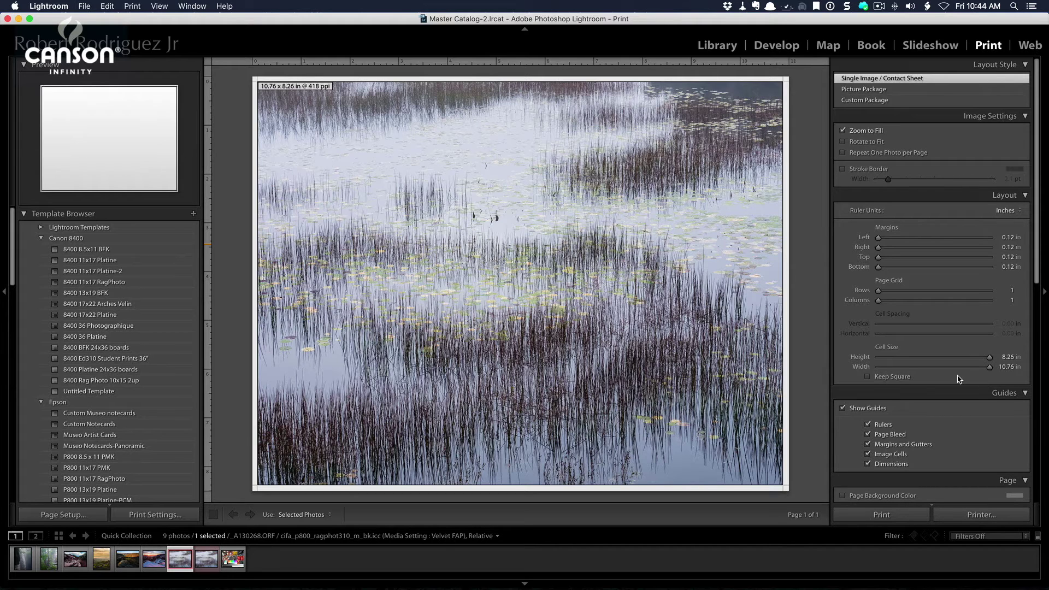
# - Enter 1 in for the left, right, top and bottom margins
pyautogui.click(1008, 237)
pyautogui.write('1')
pyautogui.press('Tab')
pyautogui.write('1')
pyautogui.press('Tab')
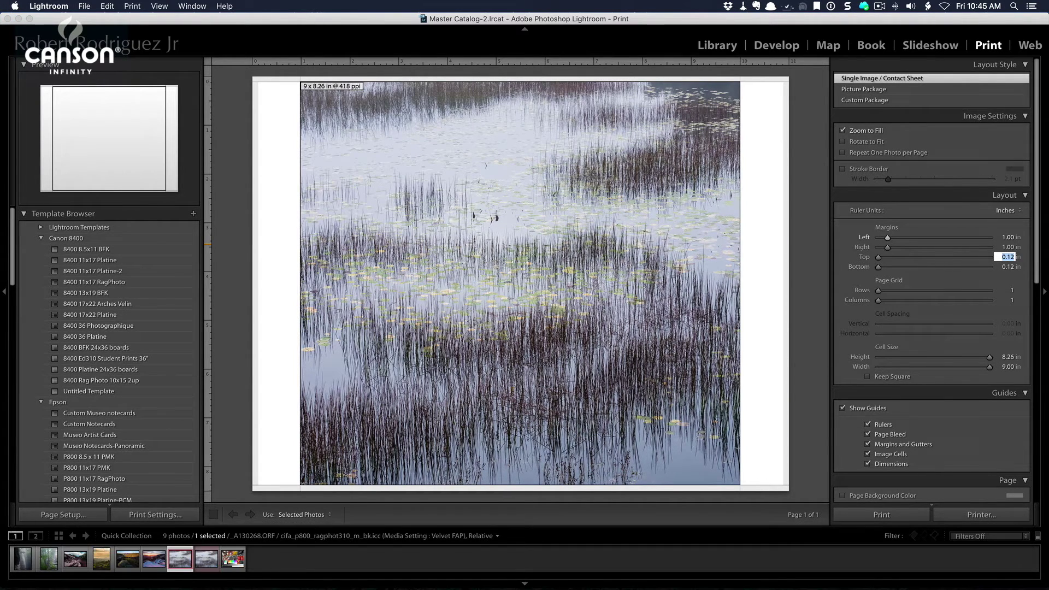
pyautogui.write('1')
pyautogui.press('Tab')
pyautogui.write('1')
pyautogui.press('Tab')
pyautogui.press('Return')
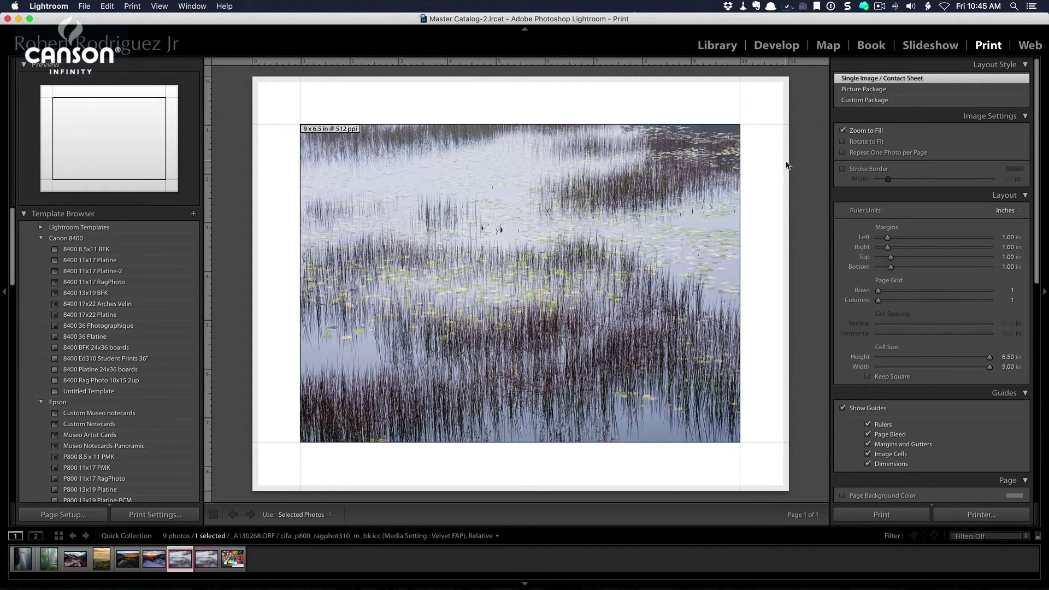
# - Turn off Zoom to Fill so the photo fits uncropped at 8.667 x 6.5 in
pyautogui.click(843, 132)
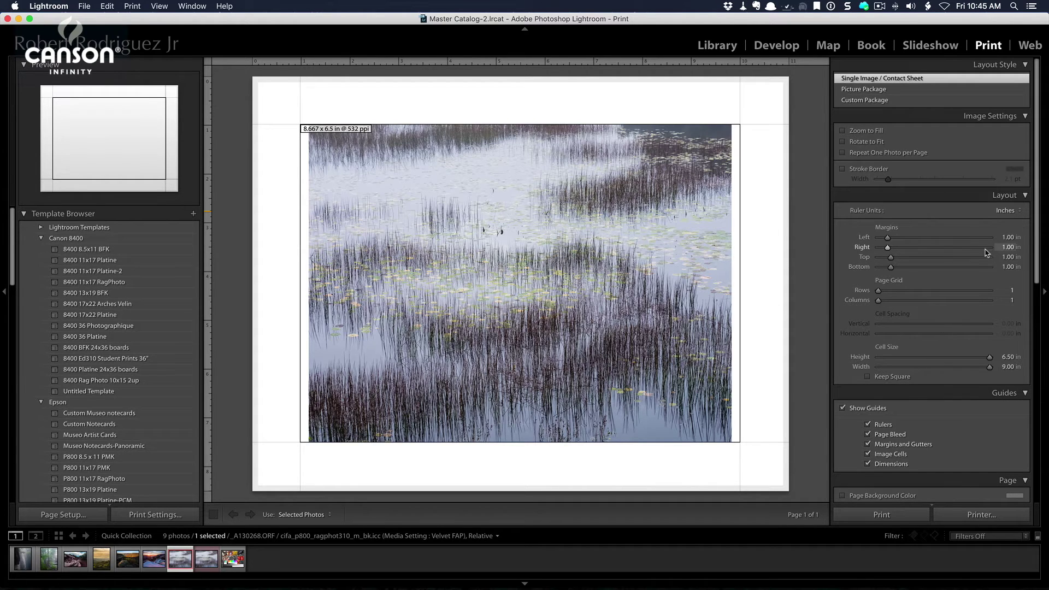
# - Enter 0.75 in for all four margins, then widen the bottom margin to 0.97 in
pyautogui.click(1005, 236)
pyautogui.write('.75')
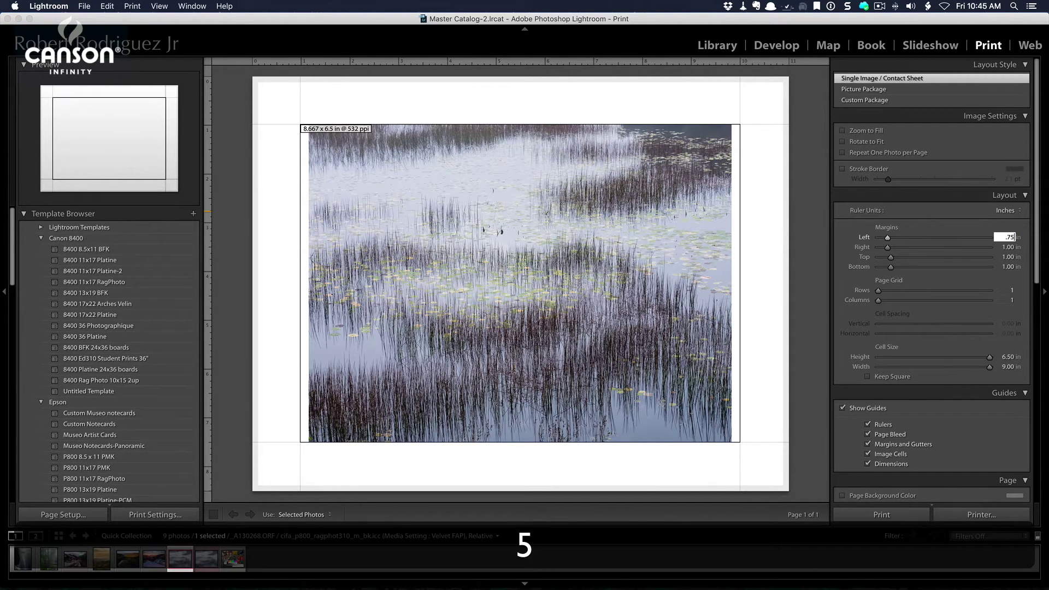
pyautogui.press('Tab')
pyautogui.write('.75')
pyautogui.press('Tab')
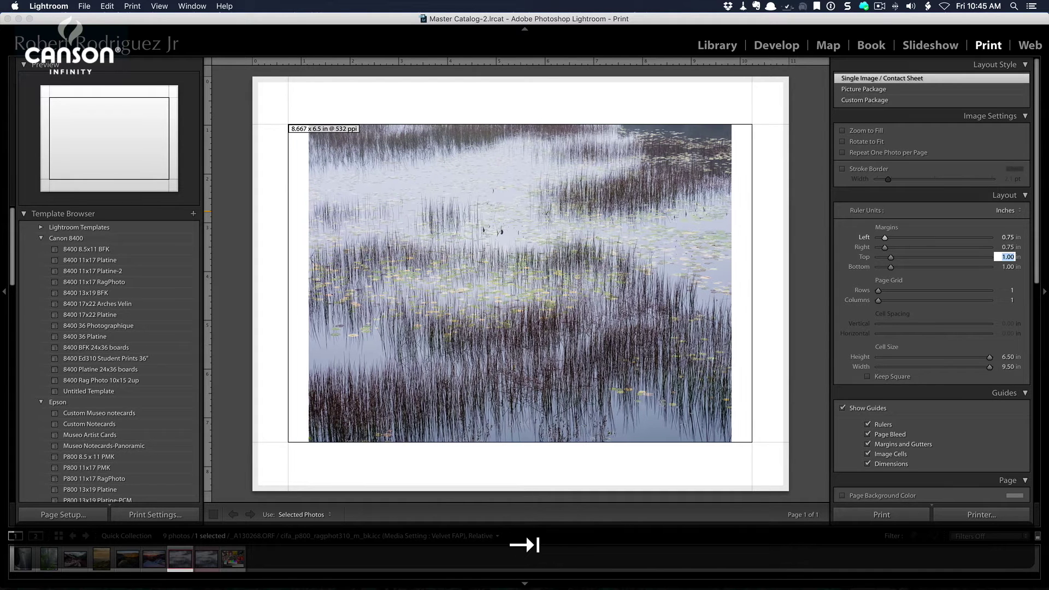
pyautogui.write('.75')
pyautogui.press('Tab')
pyautogui.write('.75')
pyautogui.press('Tab')
pyautogui.press('Return')
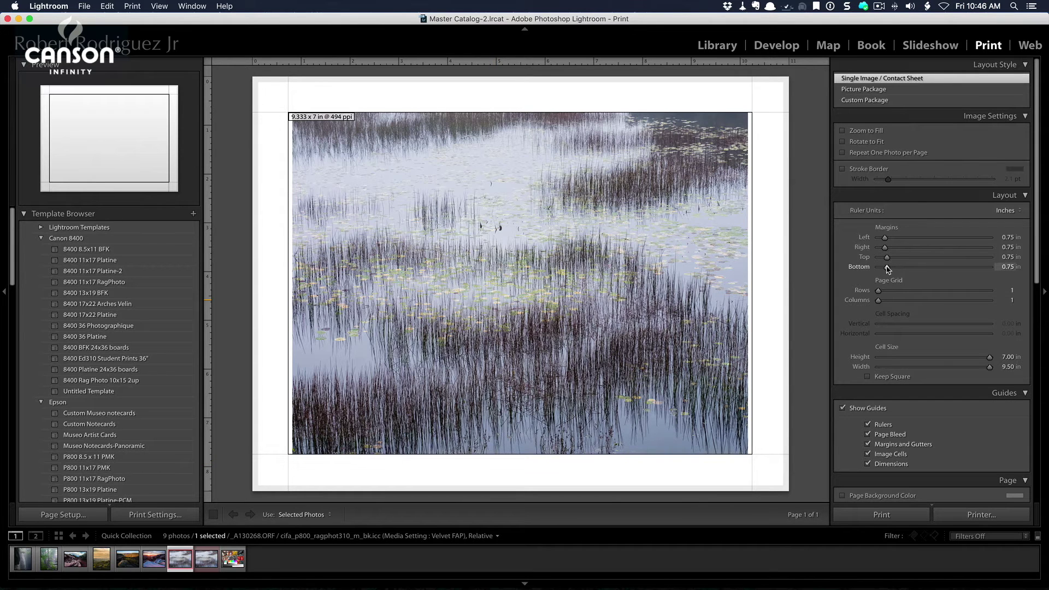
pyautogui.moveTo(887, 268); pyautogui.dragTo(892, 269)
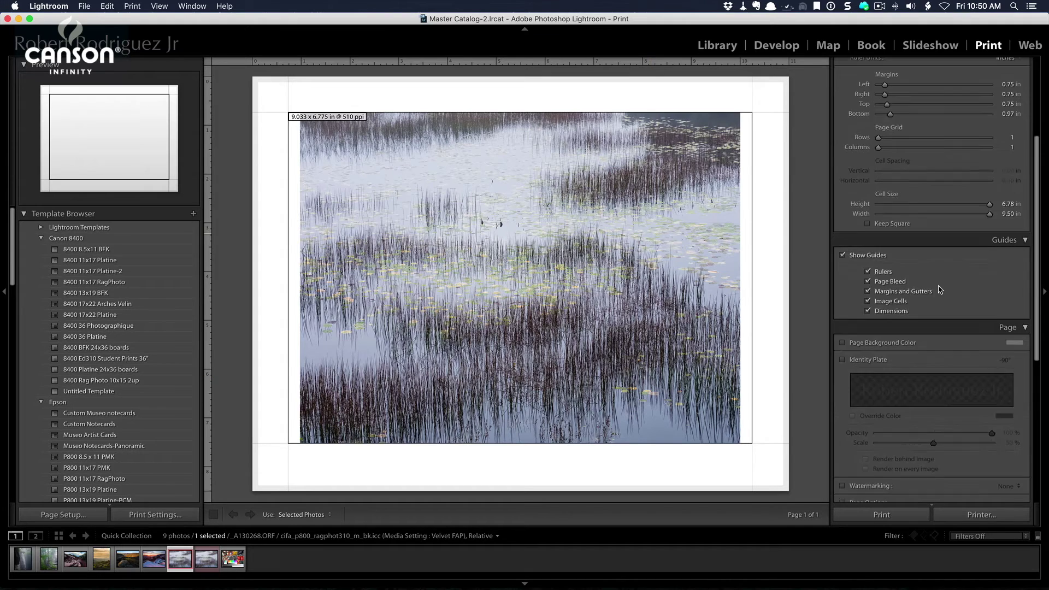
# - Scroll the right panel down to the Print Job settings
pyautogui.scroll(-5, 939, 289)
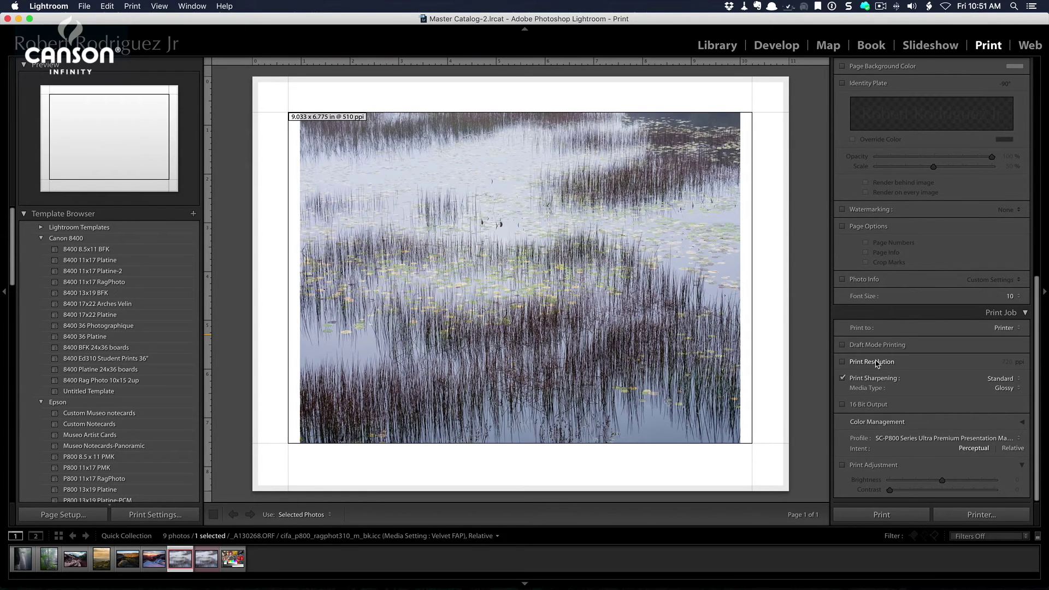
# - Enable Print Resolution in Print Job at 720 ppi
pyautogui.click(843, 361)
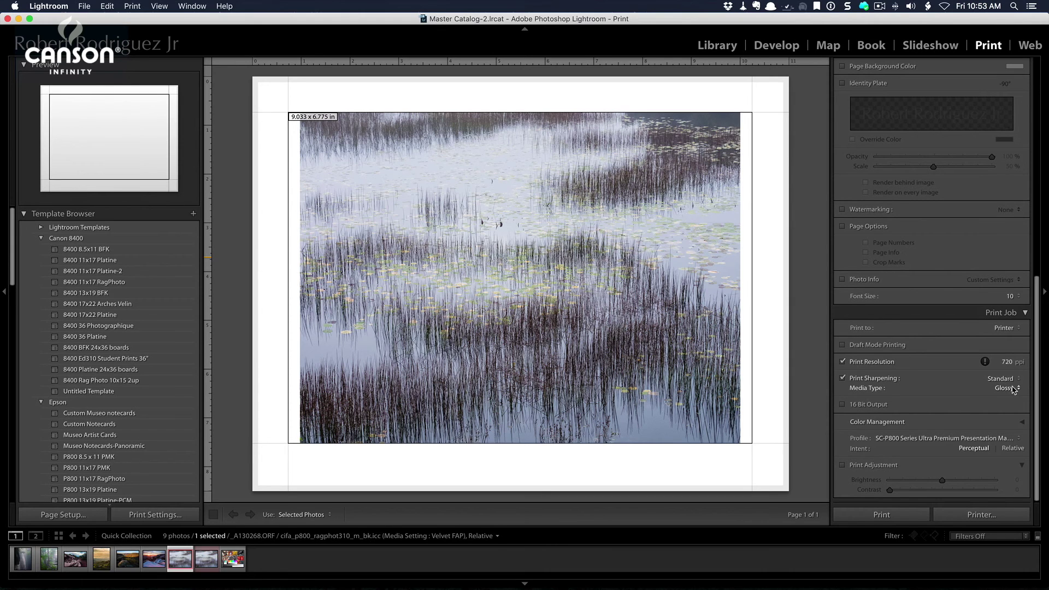
# - Set the Media Type to Matte and keep Print Sharpening at Standard
pyautogui.click(1012, 389)
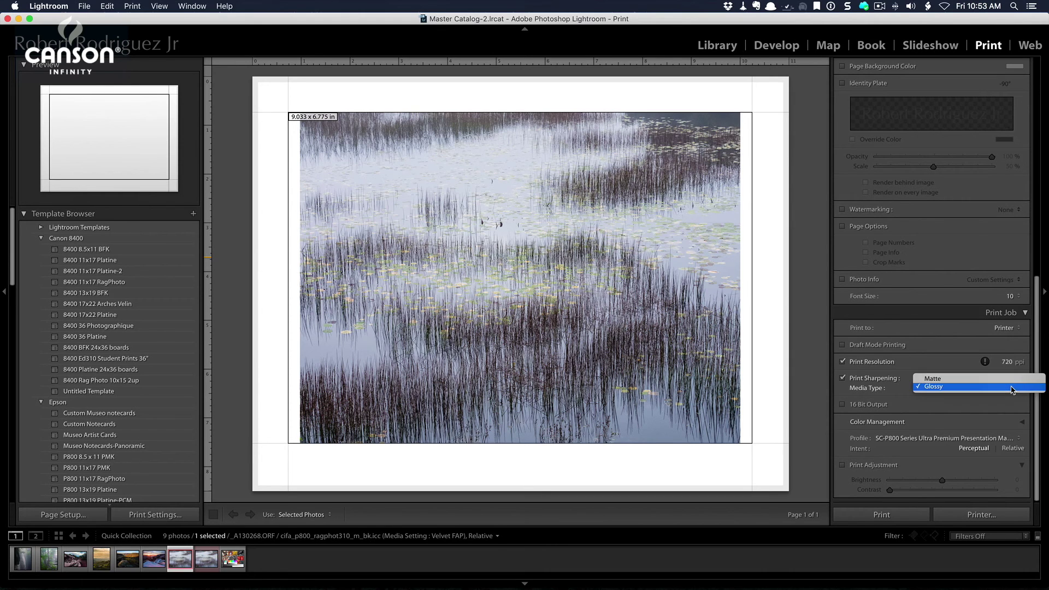
pyautogui.click(1011, 375)
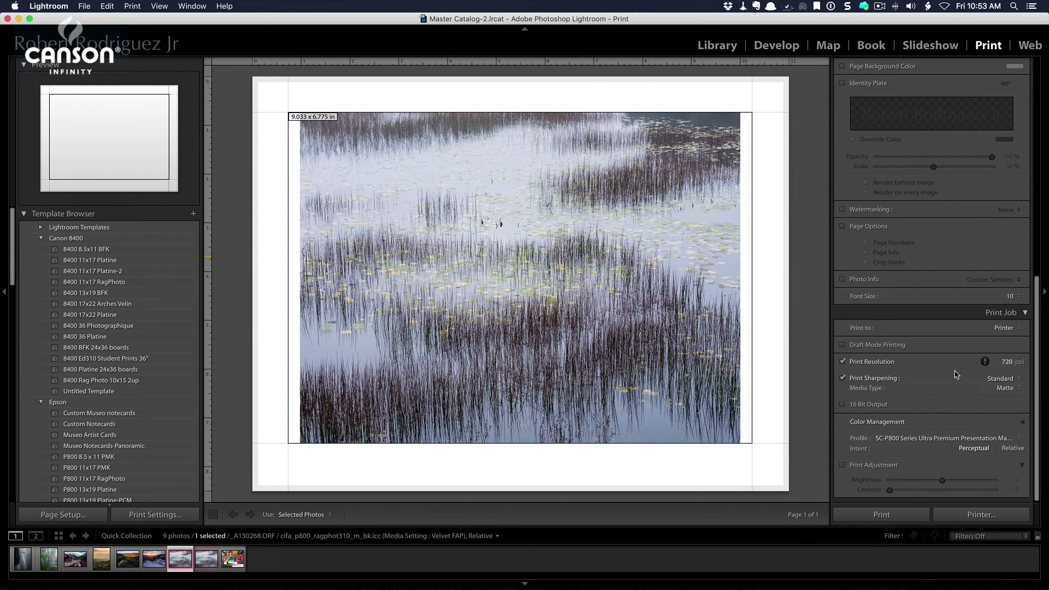
pyautogui.click(1008, 380)
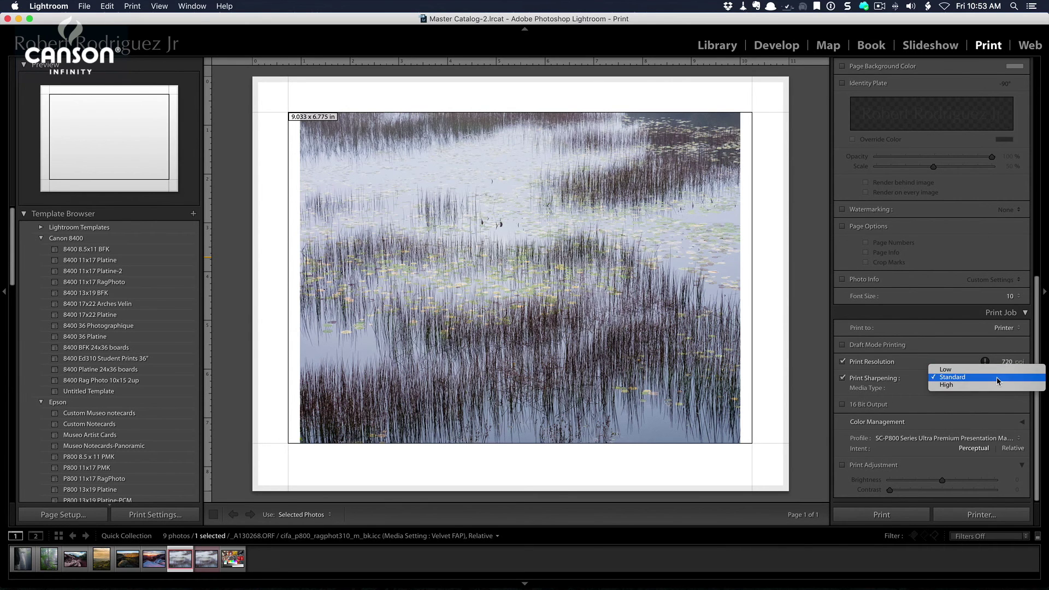
pyautogui.click(997, 377)
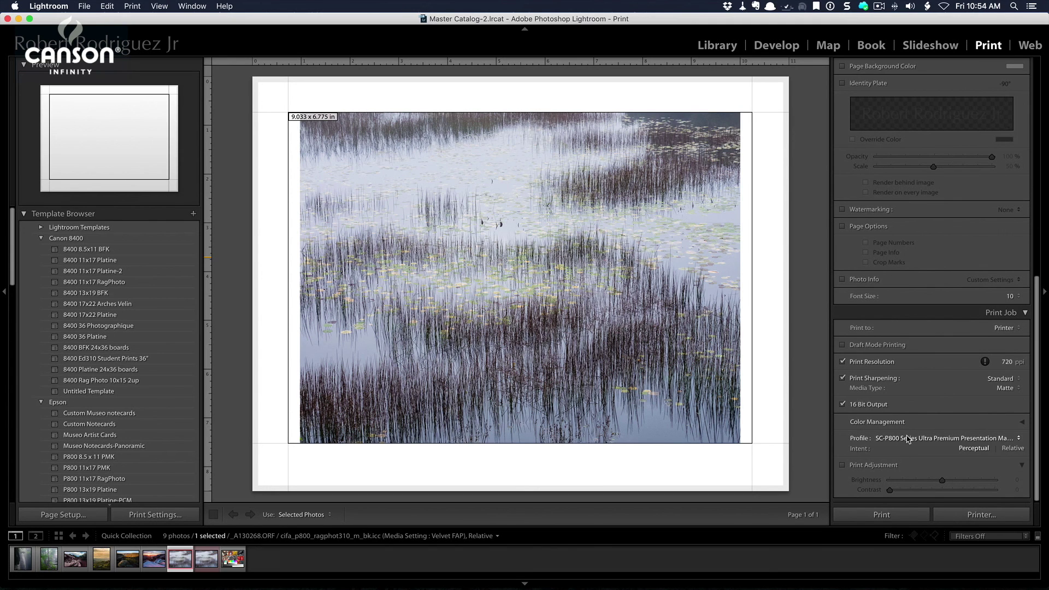
# - Select cifa_p800_ragphot310_m_bk.icc as the Color Management profile
pyautogui.click(910, 437)
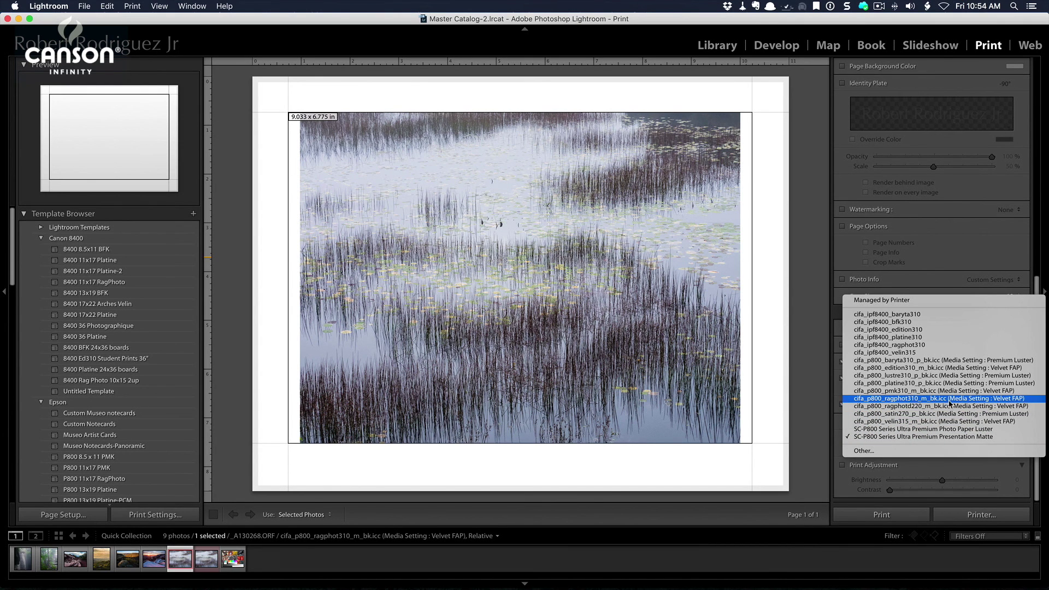
pyautogui.click(911, 403)
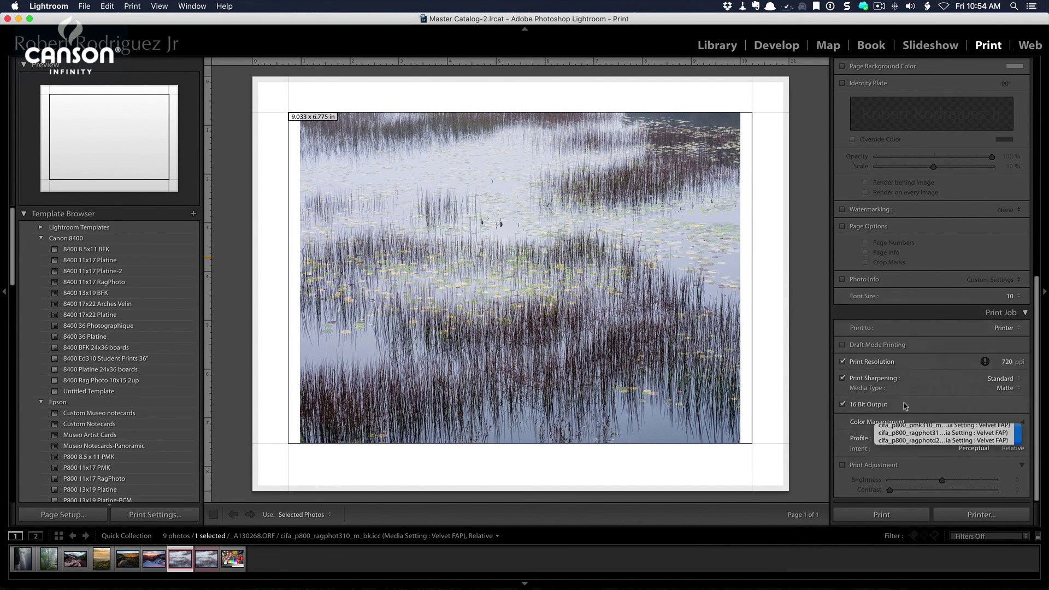